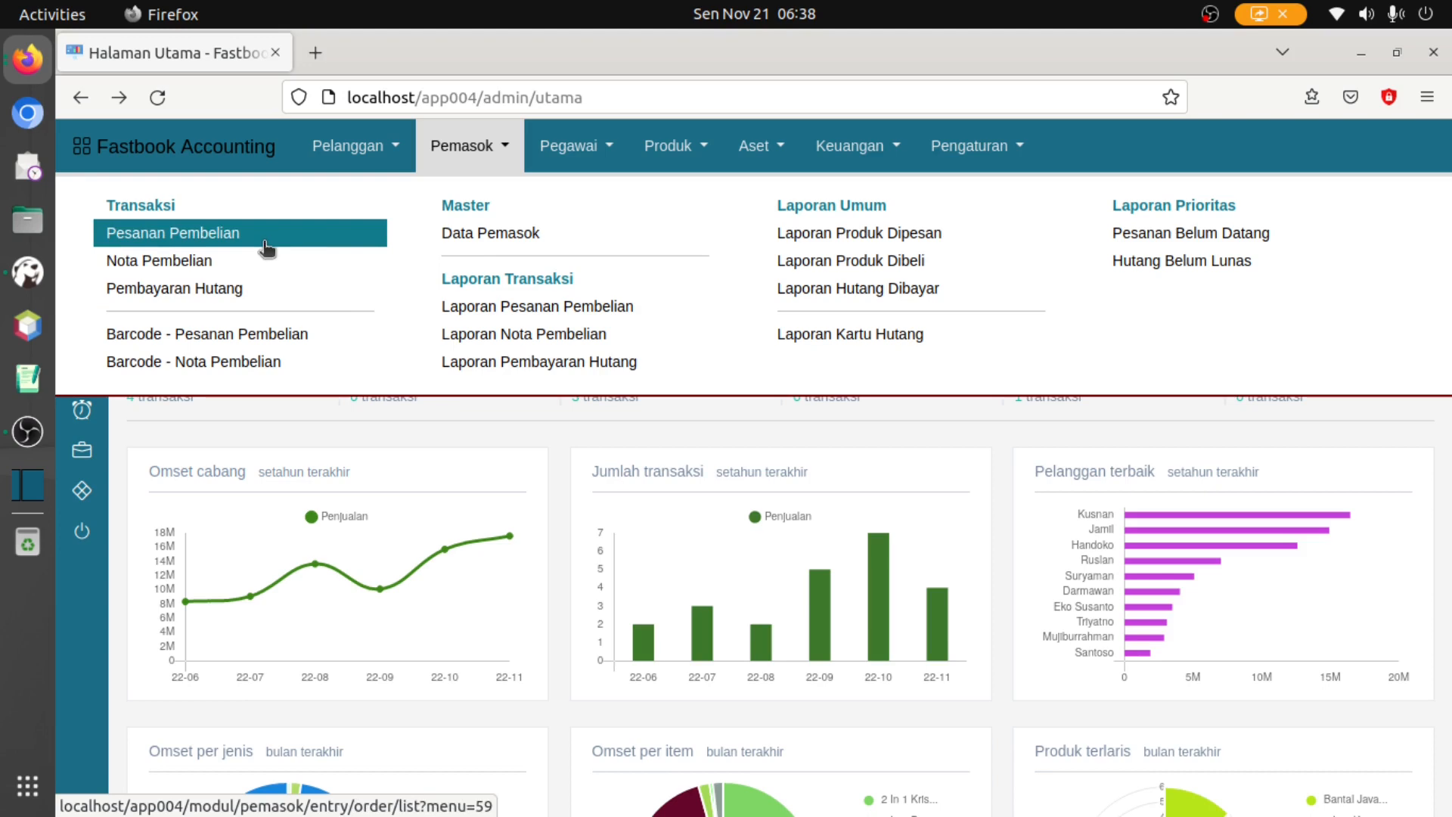
Step: Open the purchase order list (Pesanan Pembelian) from the supplier transactions
{"action": "left_click", "coordinate": [265, 247]}
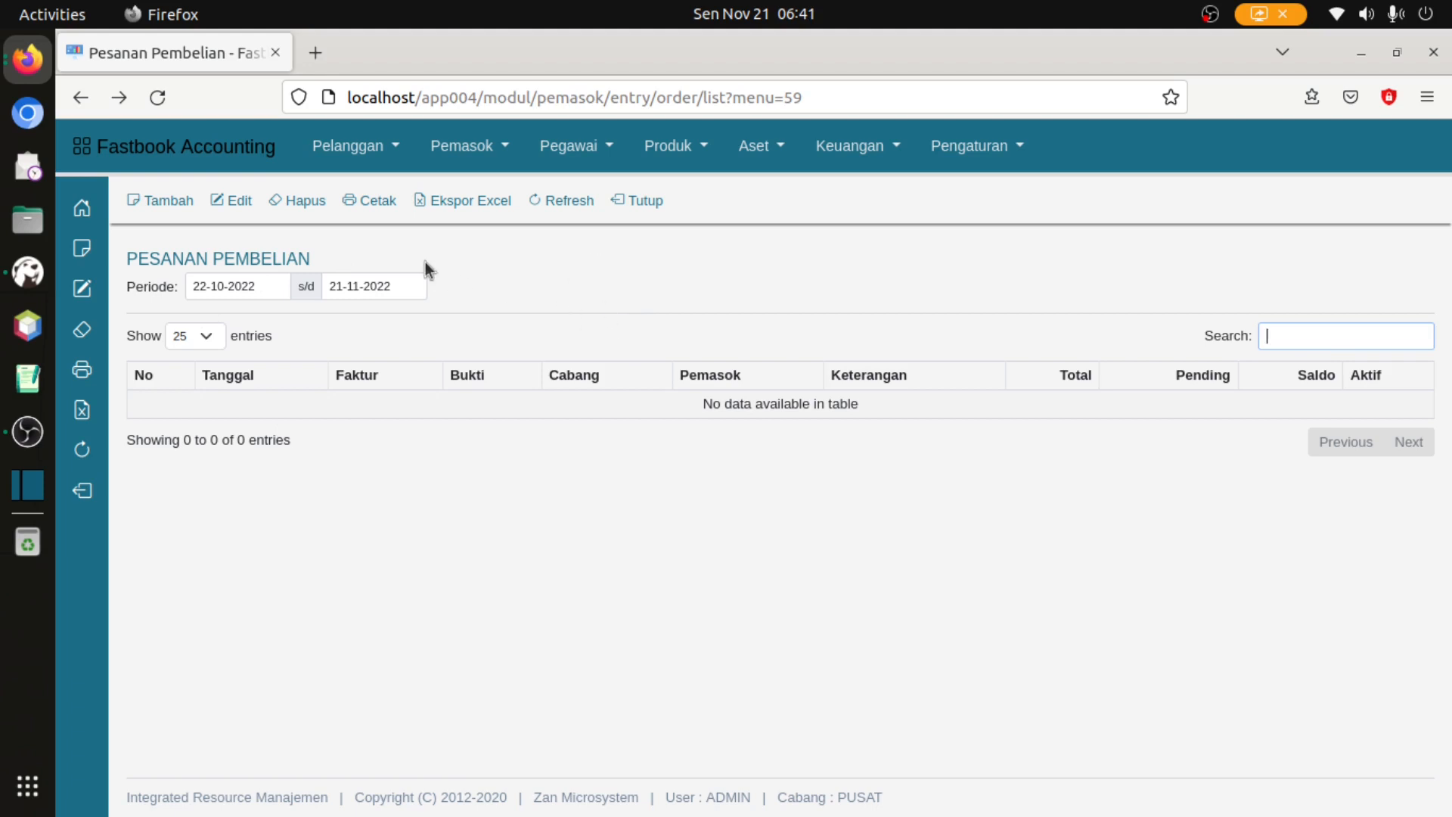
{"action": "left_click", "coordinate": [462, 145]}
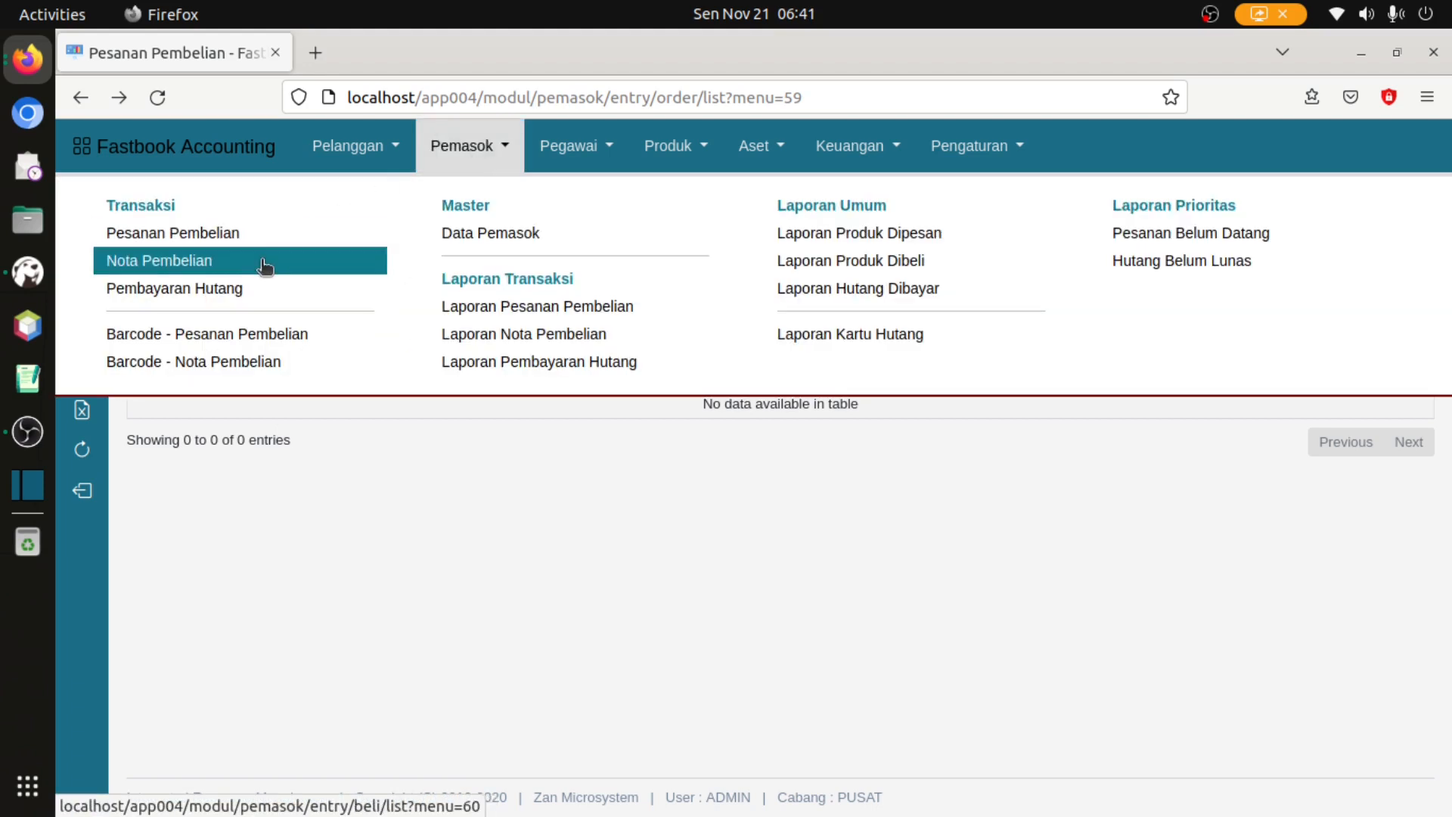
{"action": "left_click", "coordinate": [648, 538]}
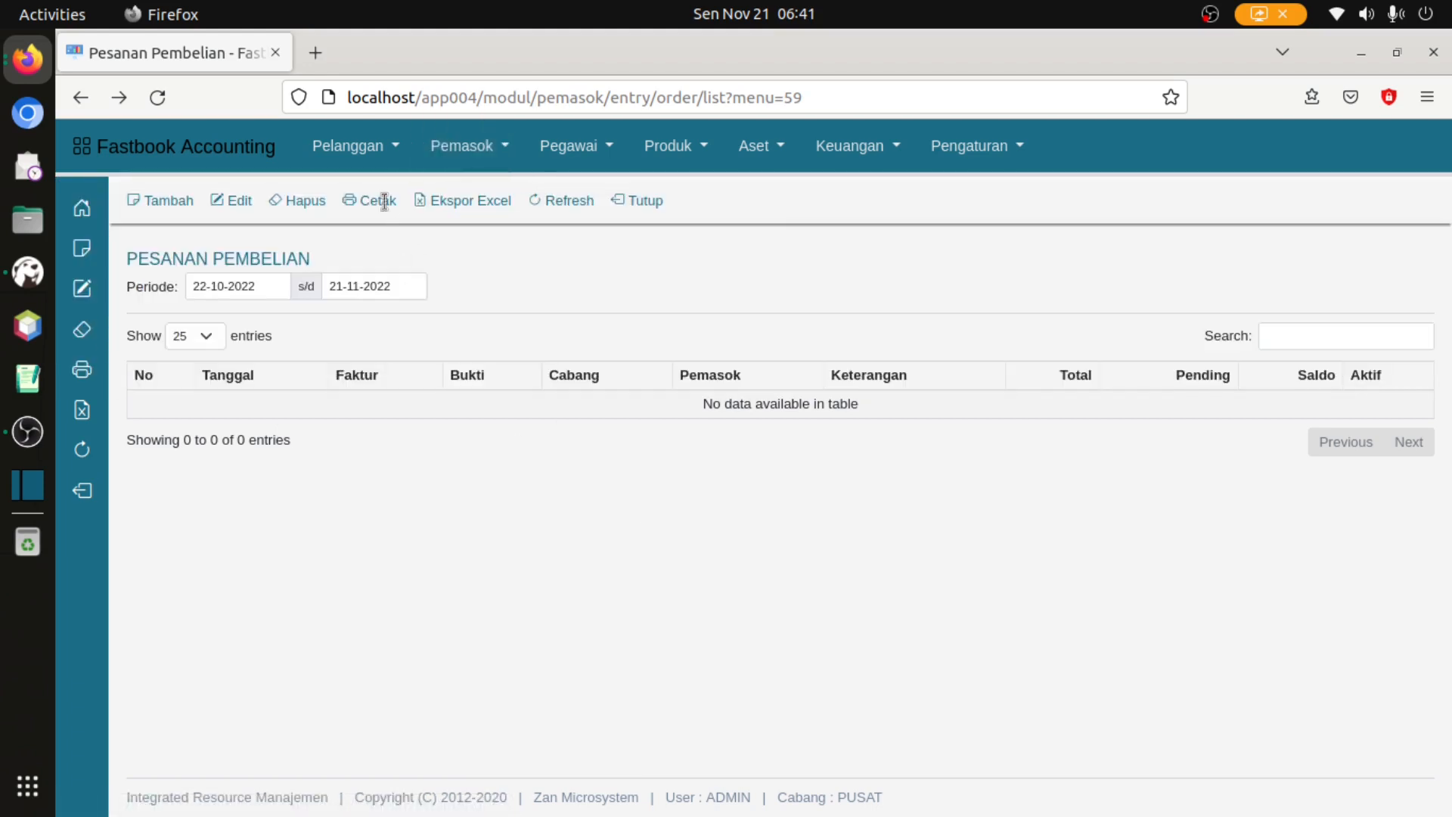
{"action": "left_click", "coordinate": [341, 134]}
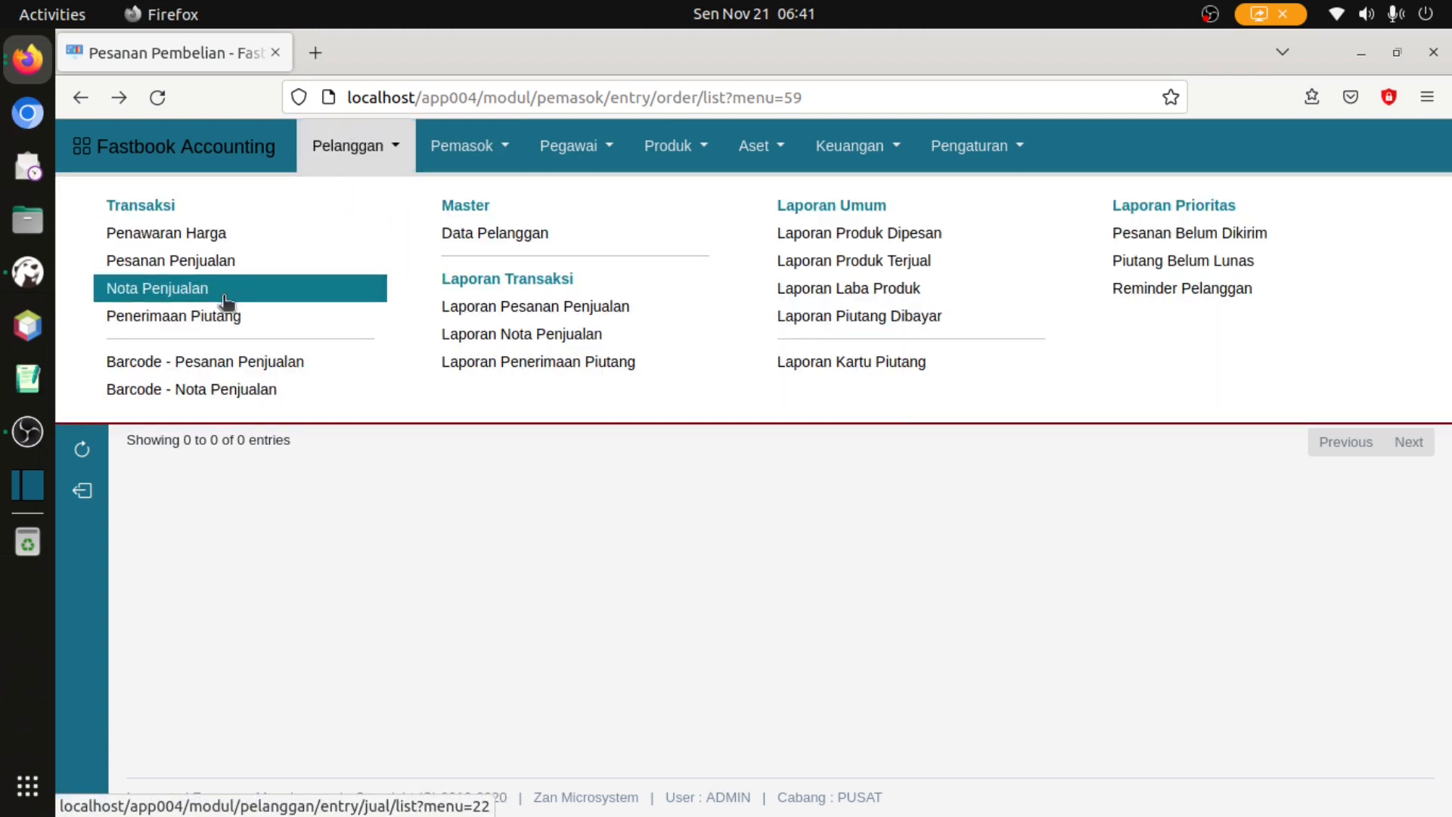
{"action": "left_click", "coordinate": [636, 528]}
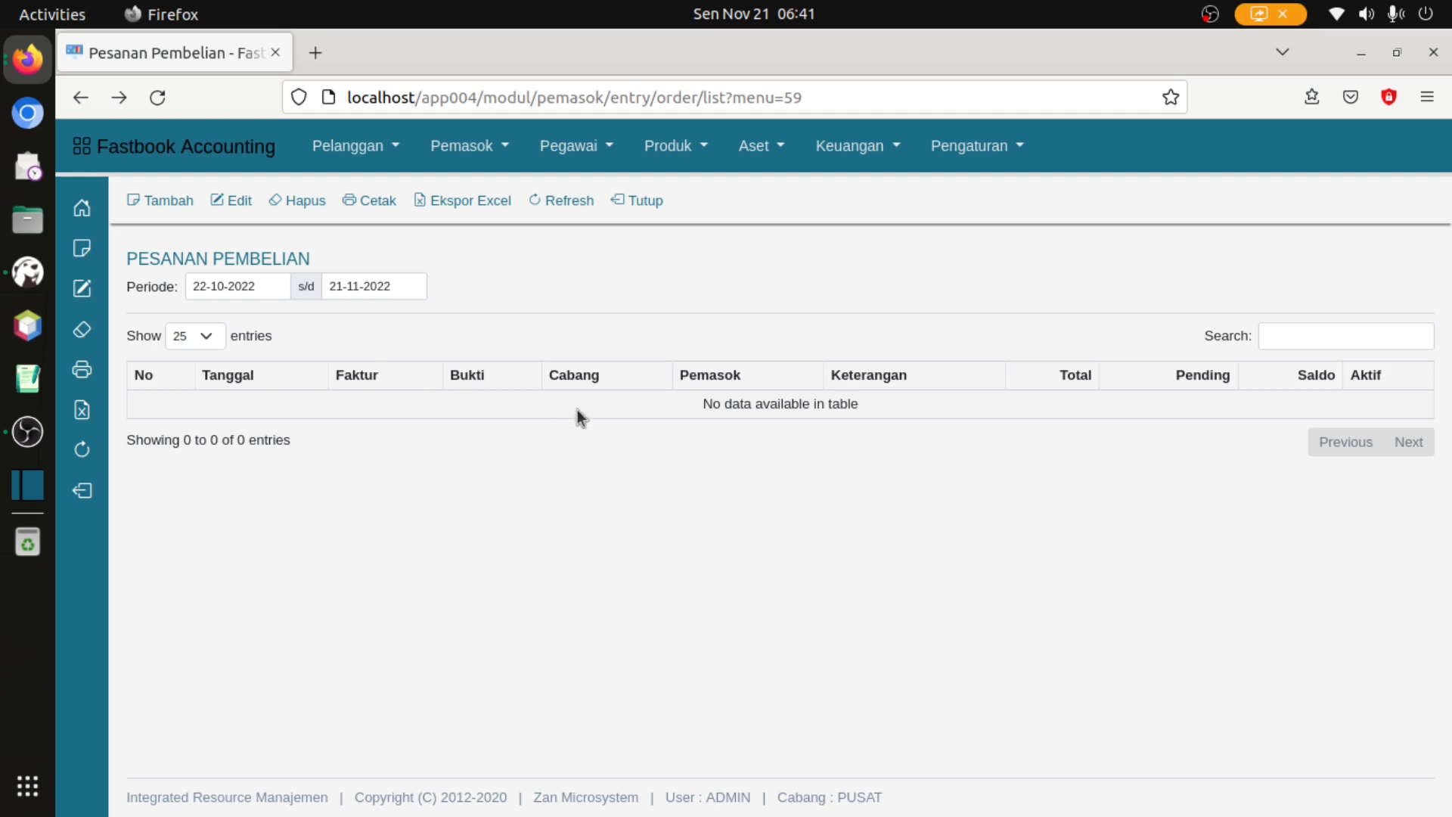
Step: Start a new purchase order from the Pesanan Pembelian list
{"action": "left_click", "coordinate": [166, 202]}
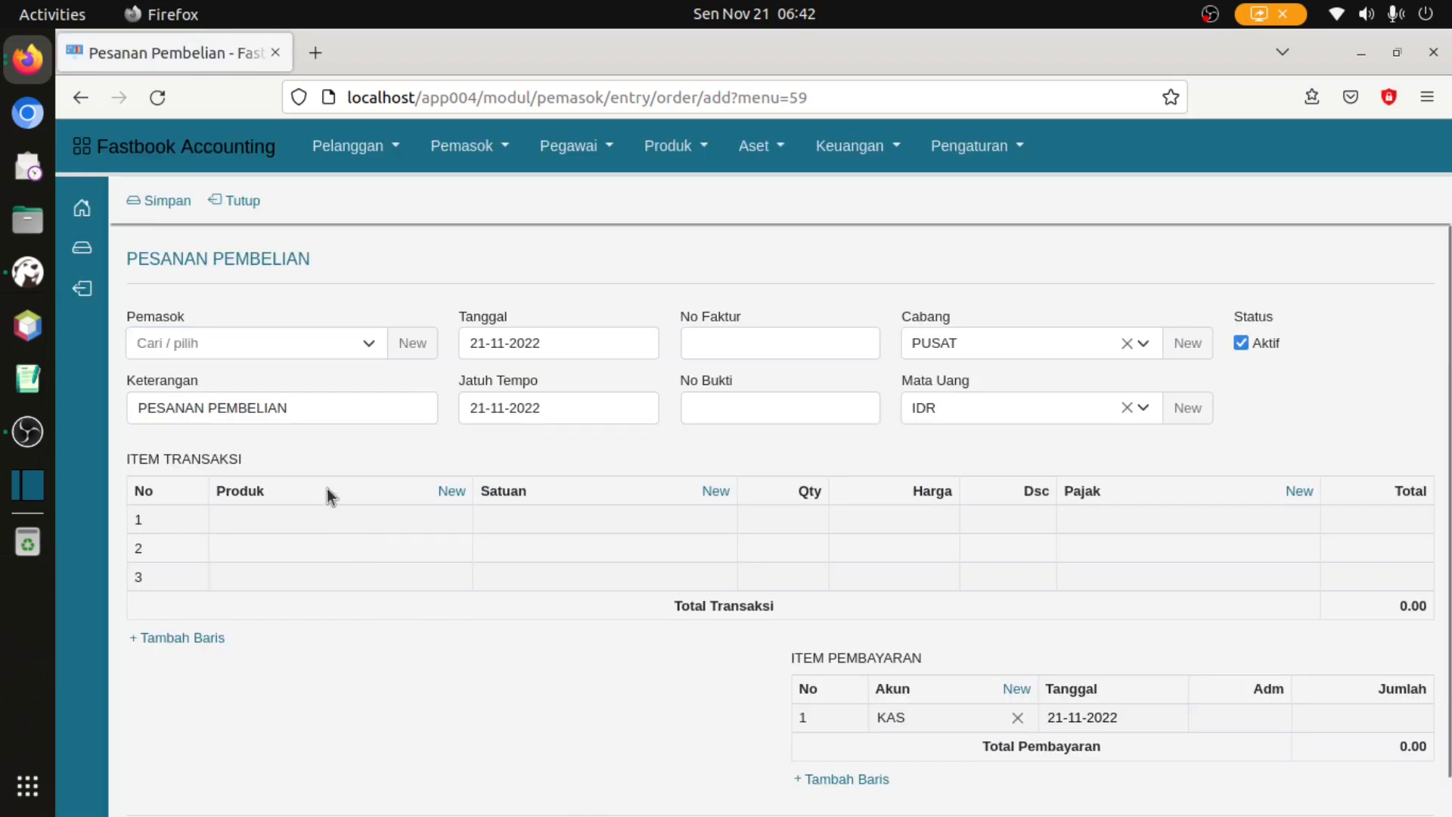
Step: Look through the list of contacts available as supplier (Pemasok) for the new purchase order
{"action": "left_click", "coordinate": [331, 344]}
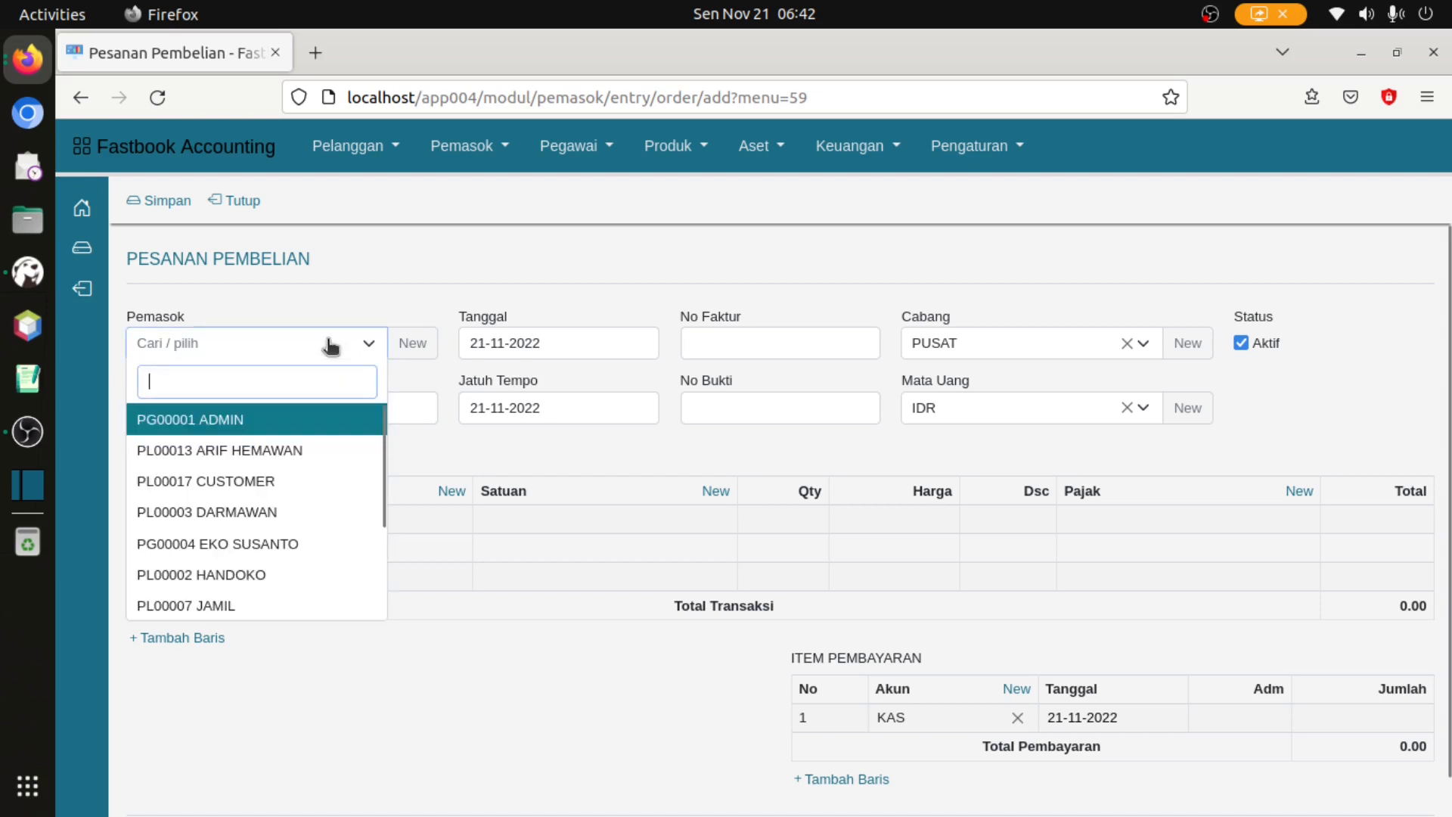
{"action": "left_click", "coordinate": [329, 345]}
{"action": "left_click", "coordinate": [329, 344]}
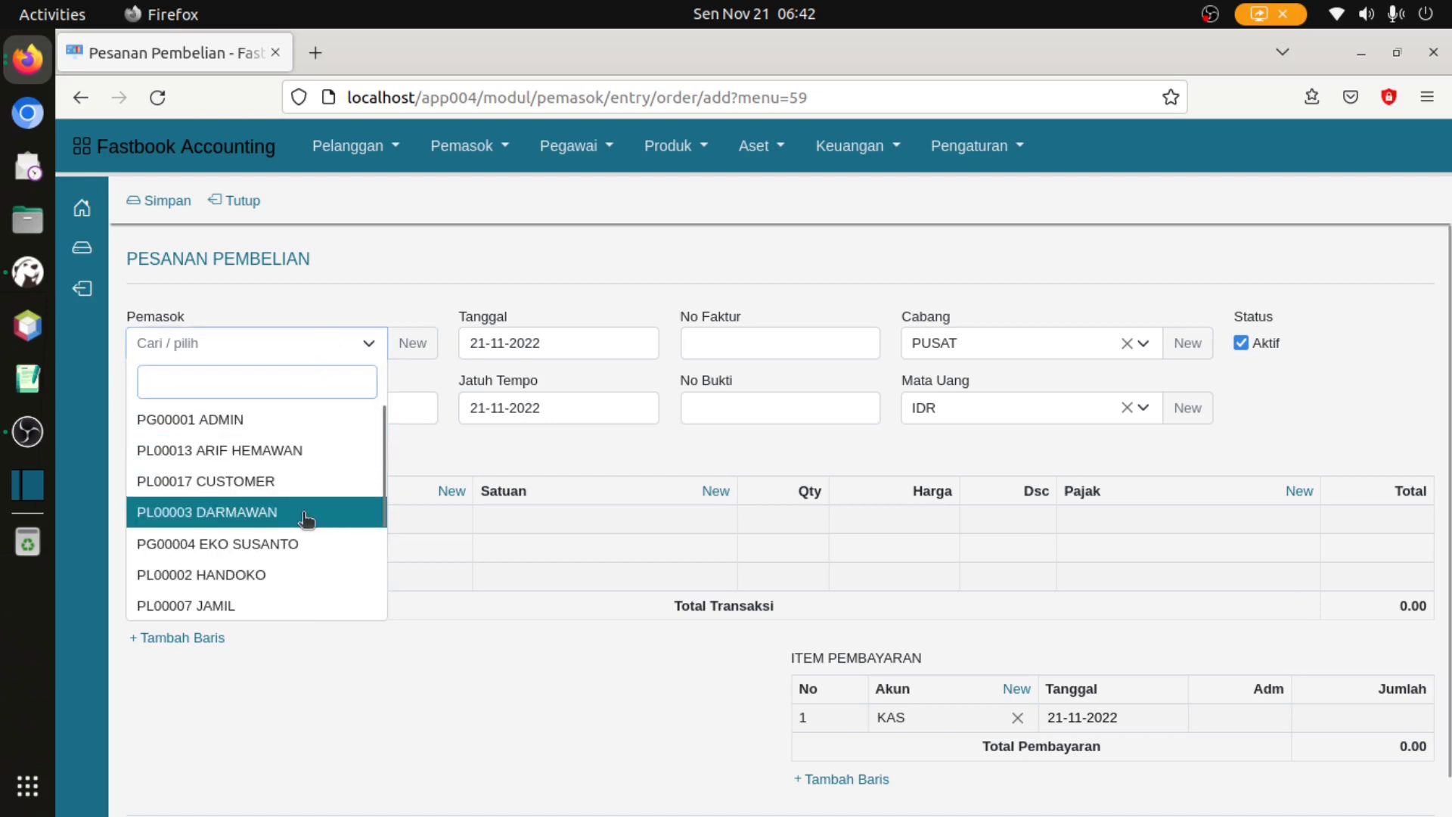
{"action": "scroll", "coordinate": [306, 519], "scroll_direction": "down", "scroll_amount": 2}
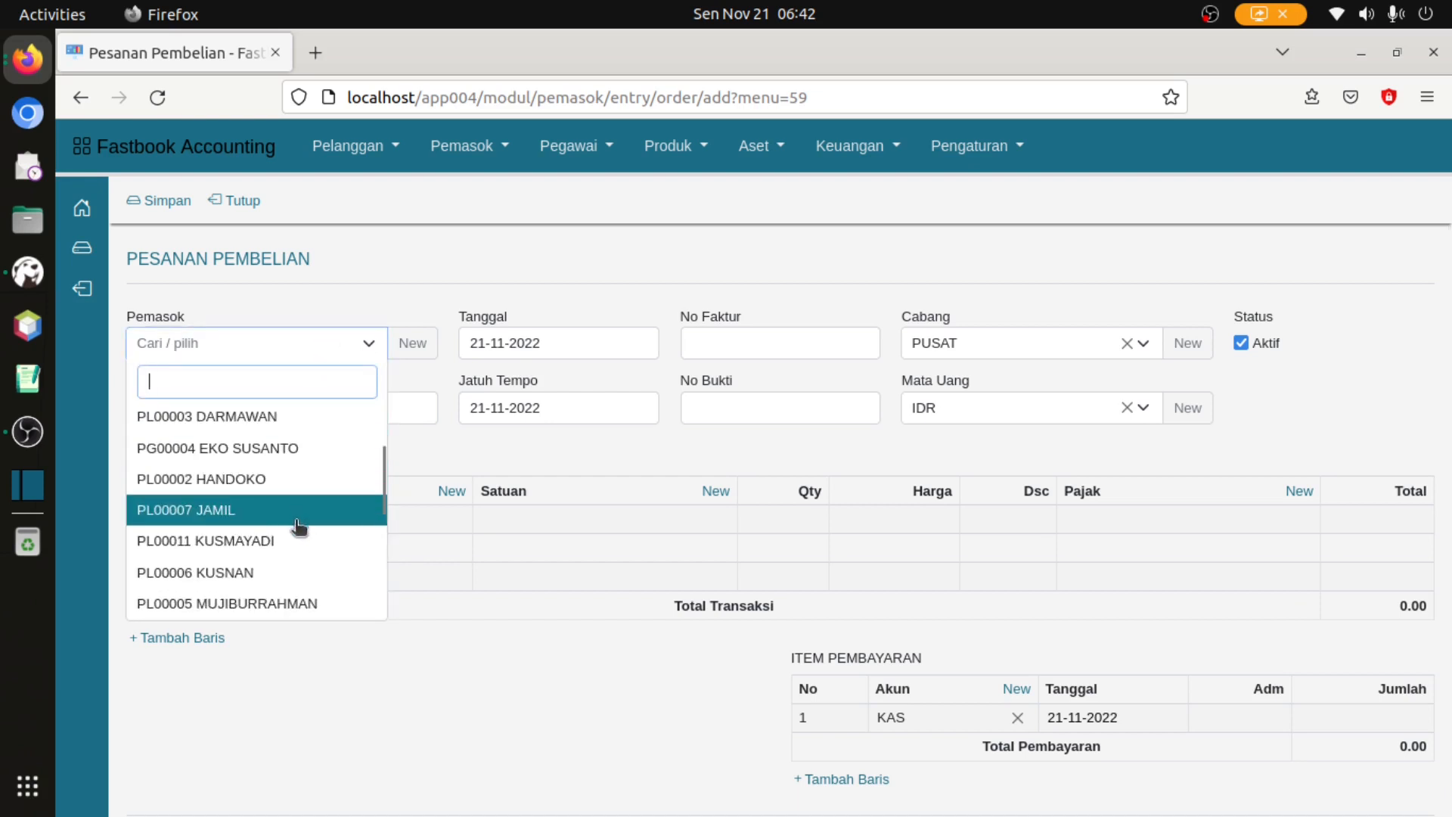
{"action": "scroll", "coordinate": [292, 519], "scroll_direction": "down", "scroll_amount": 4}
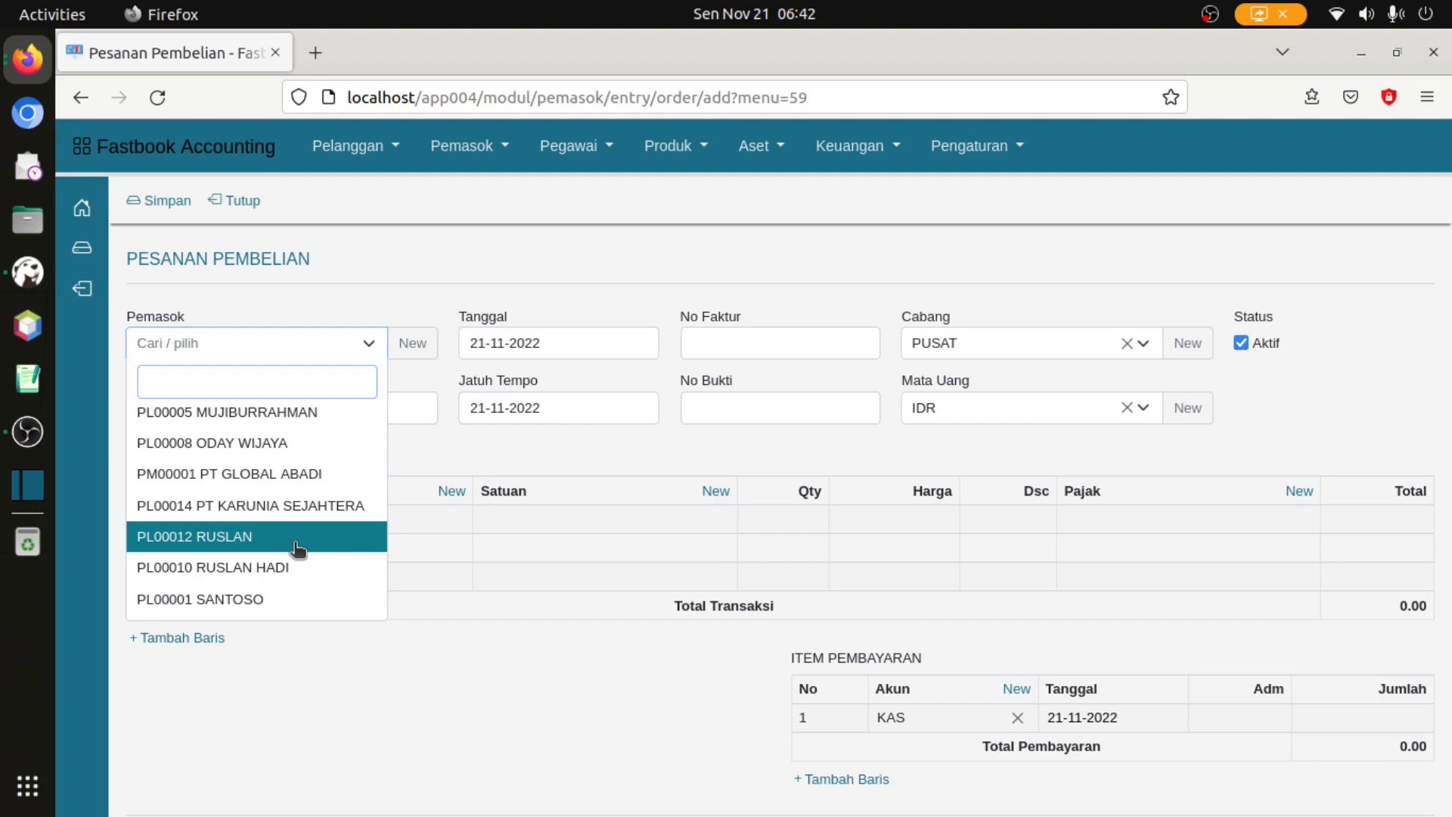
{"action": "scroll", "coordinate": [298, 548], "scroll_direction": "up", "scroll_amount": 2}
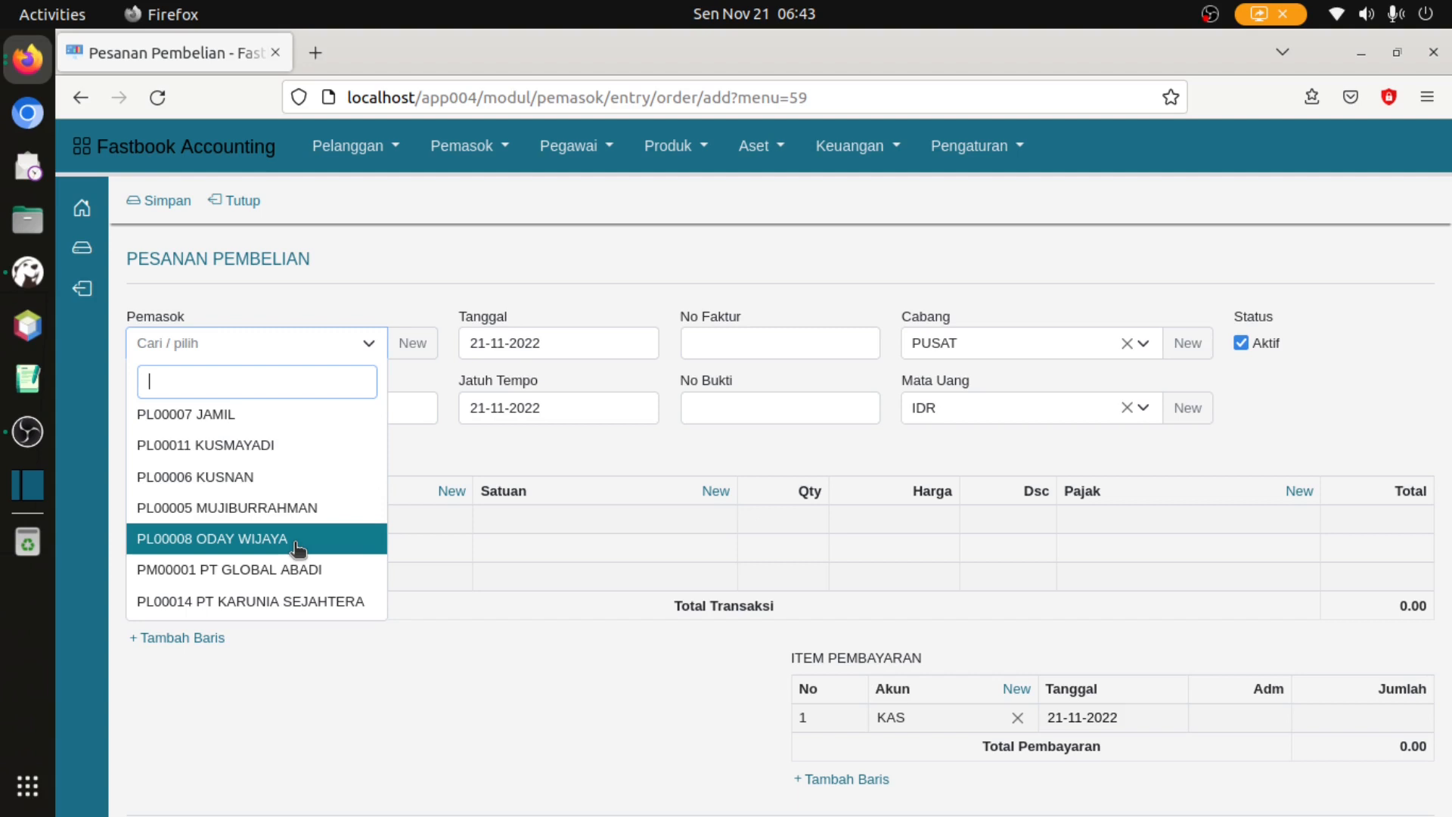
{"action": "scroll", "coordinate": [266, 423], "scroll_direction": "up", "scroll_amount": 2}
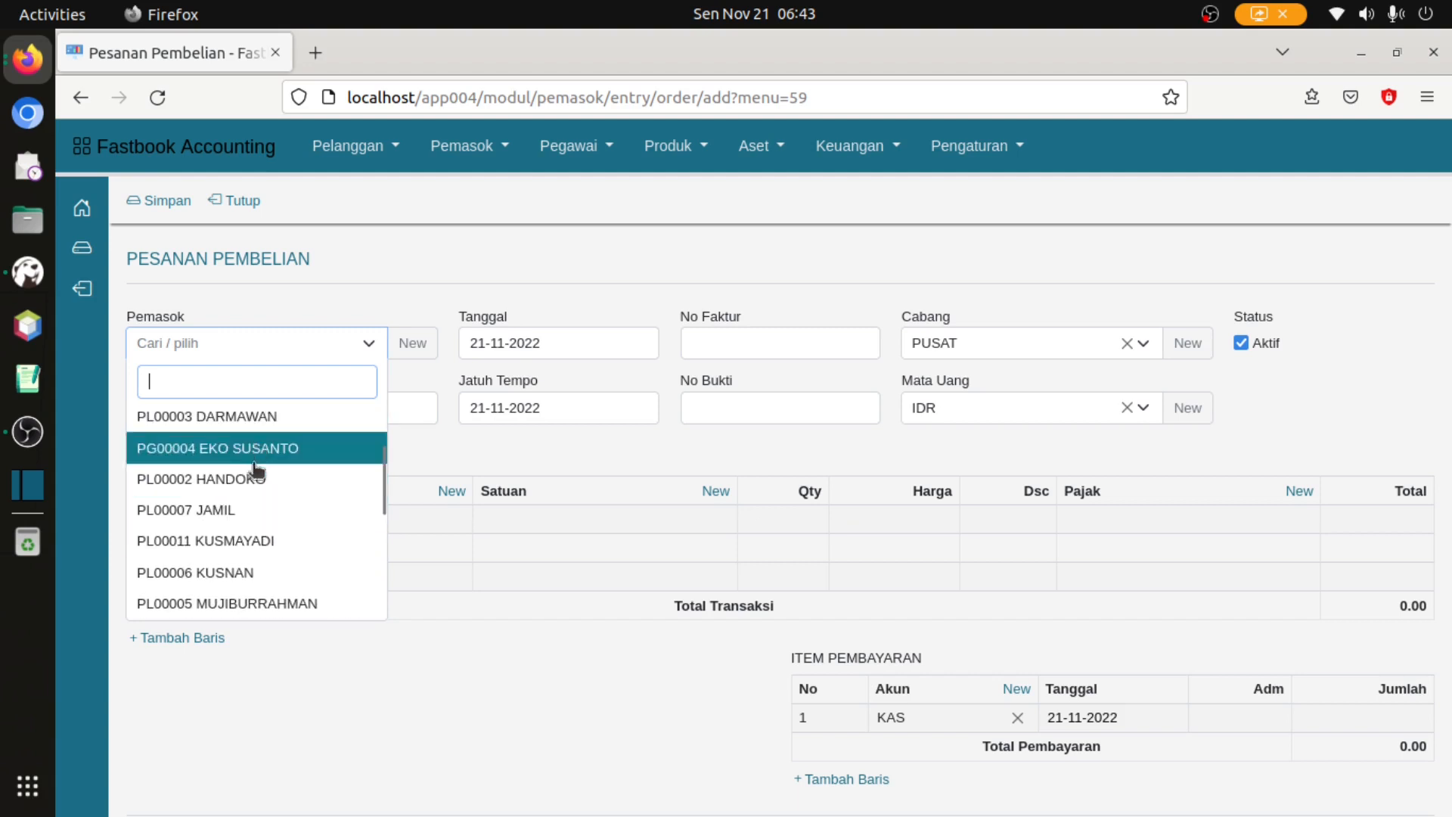
{"action": "scroll", "coordinate": [266, 558], "scroll_direction": "down", "scroll_amount": 2}
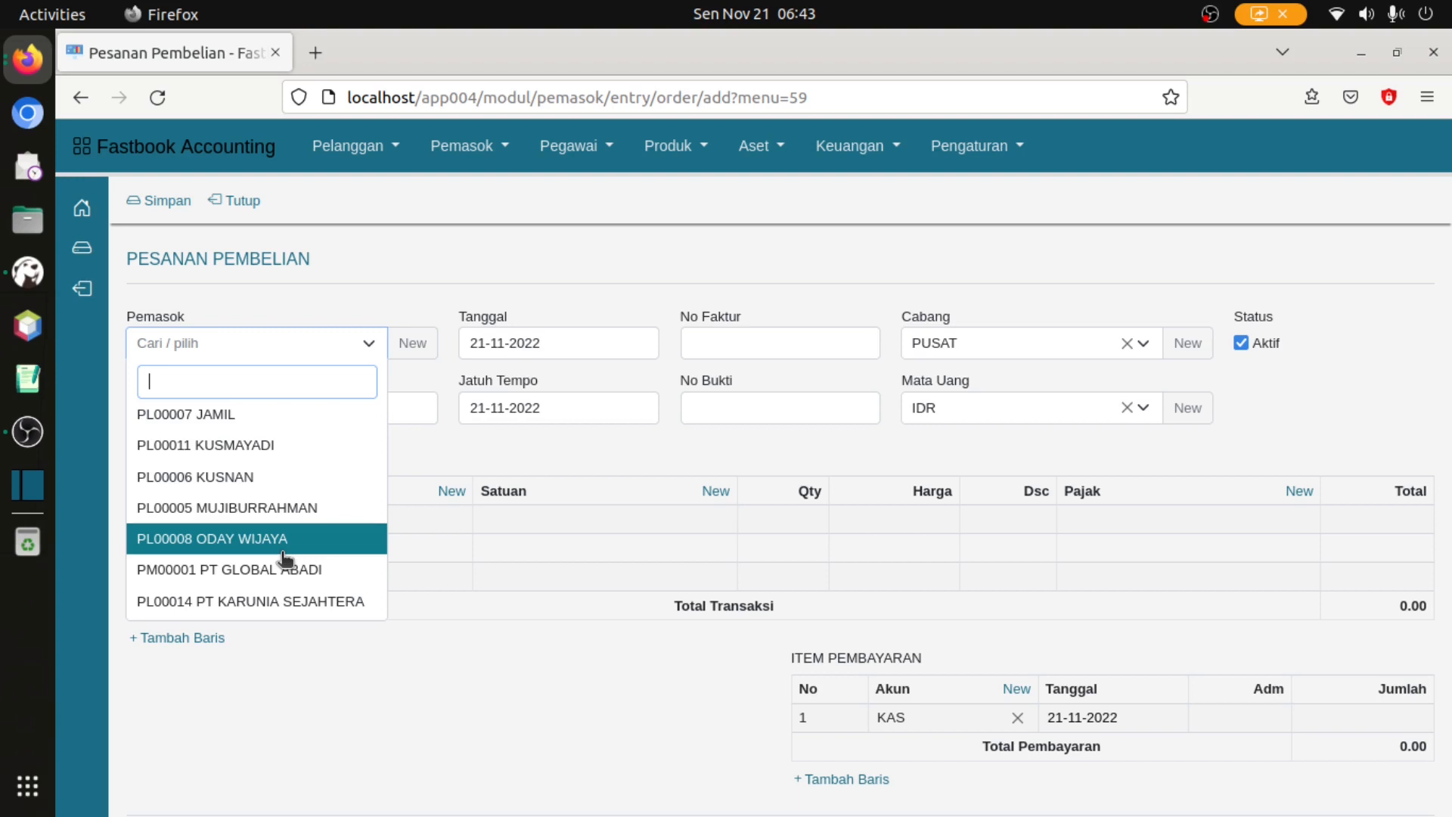
{"action": "scroll", "coordinate": [287, 544], "scroll_direction": "up", "scroll_amount": 5}
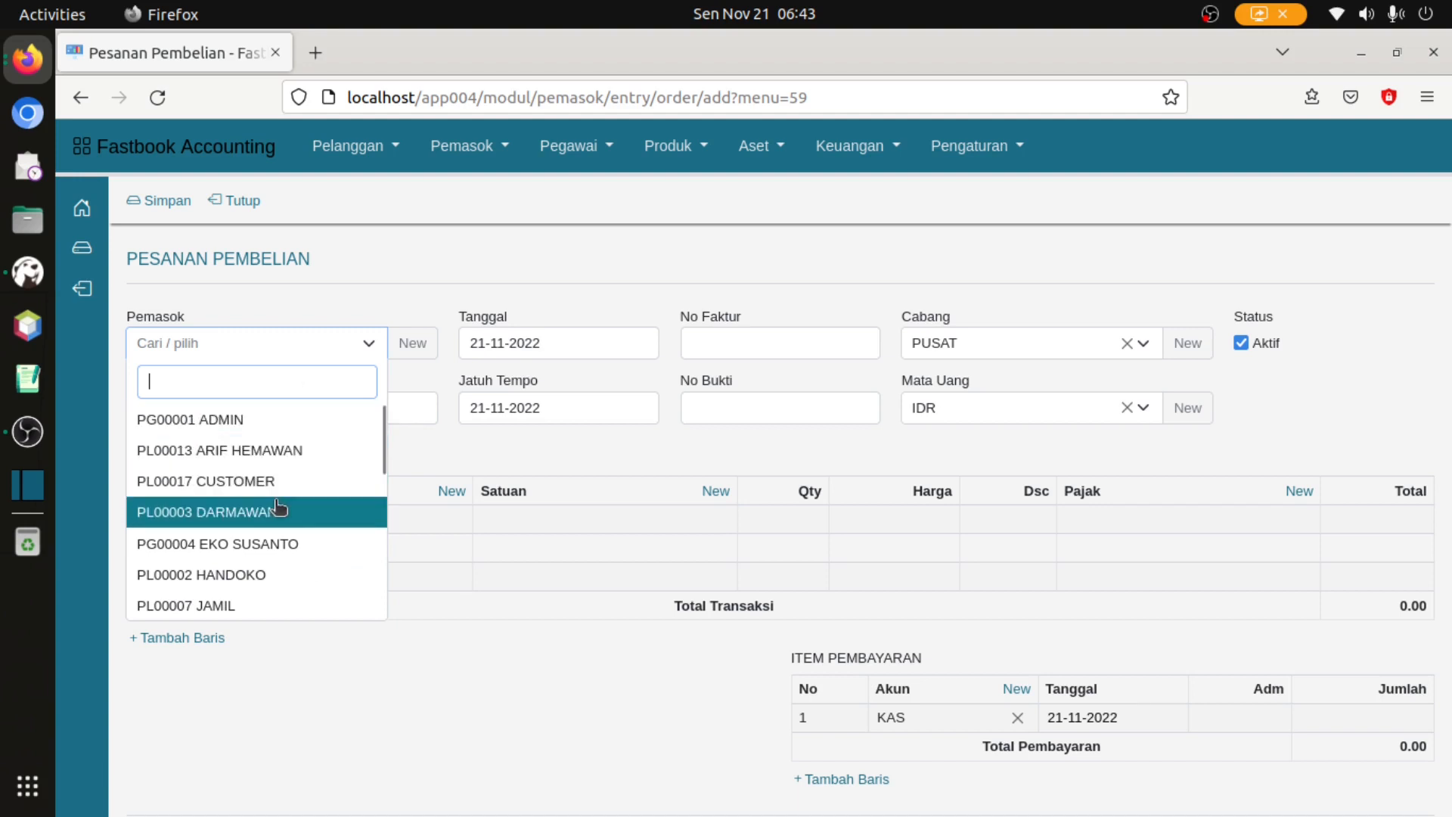
{"action": "scroll", "coordinate": [279, 509], "scroll_direction": "down", "scroll_amount": 5}
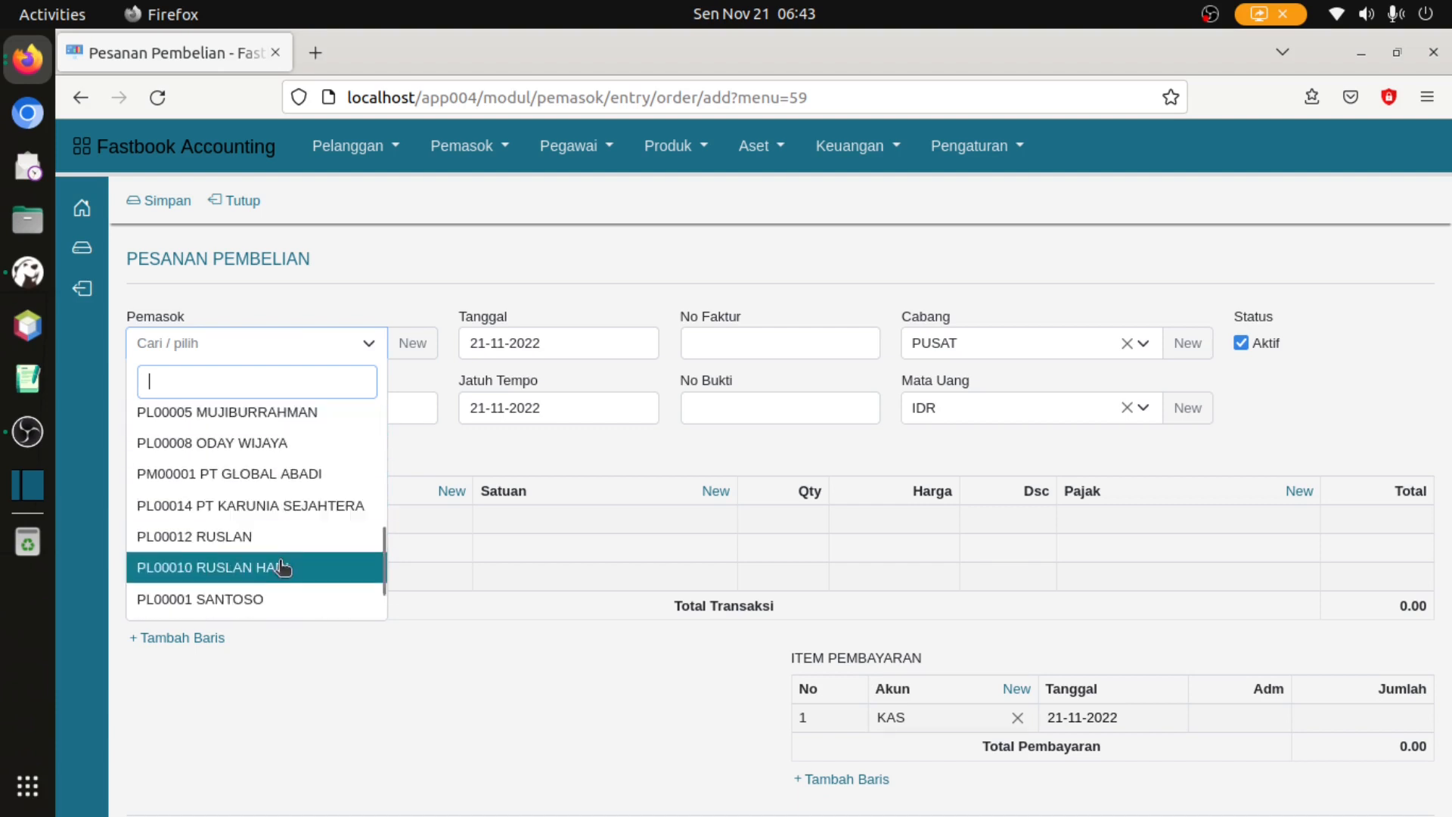
{"action": "left_click", "coordinate": [460, 452]}
{"action": "left_click", "coordinate": [323, 346]}
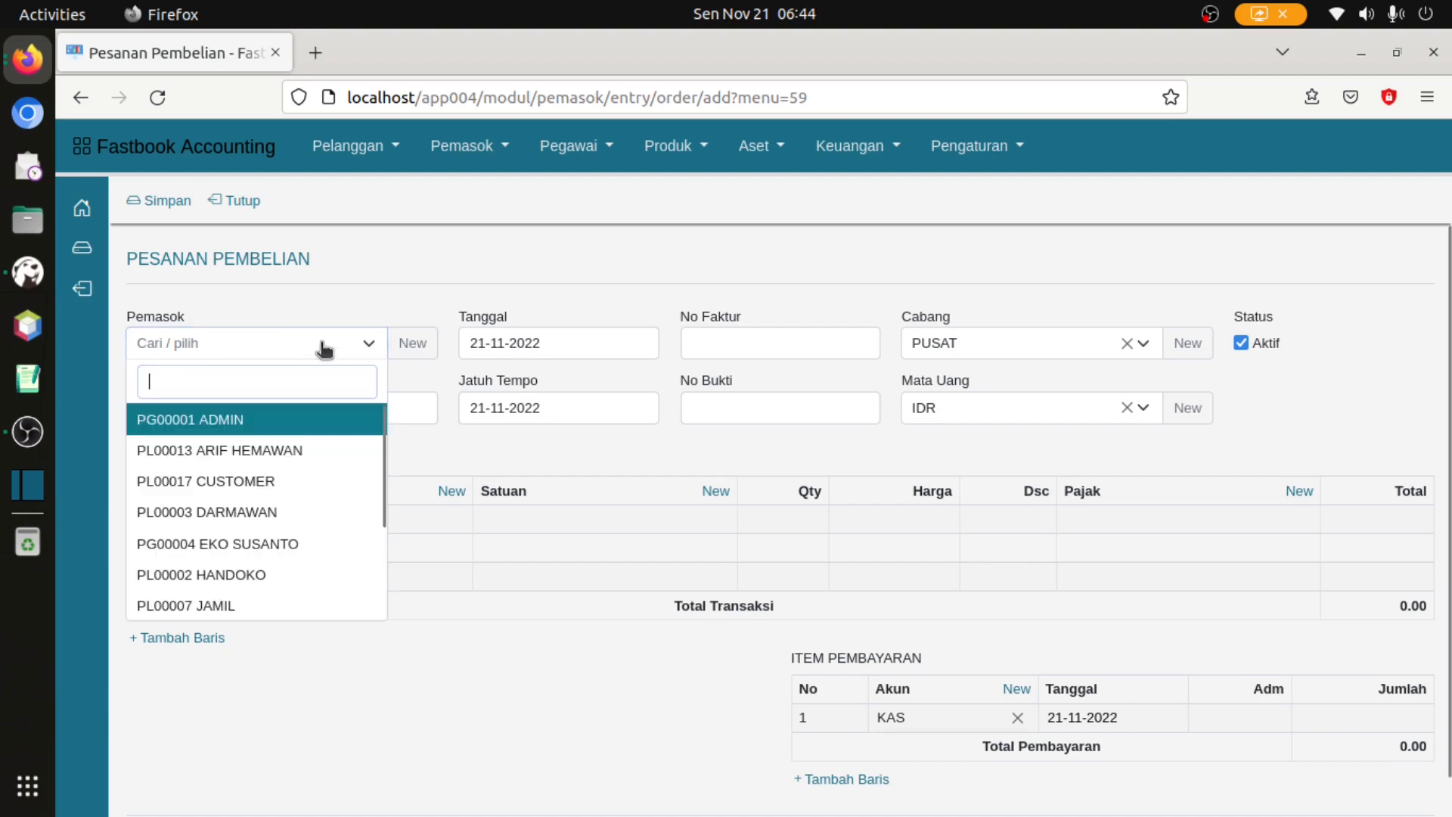
{"action": "scroll", "coordinate": [310, 458], "scroll_direction": "down", "scroll_amount": 5}
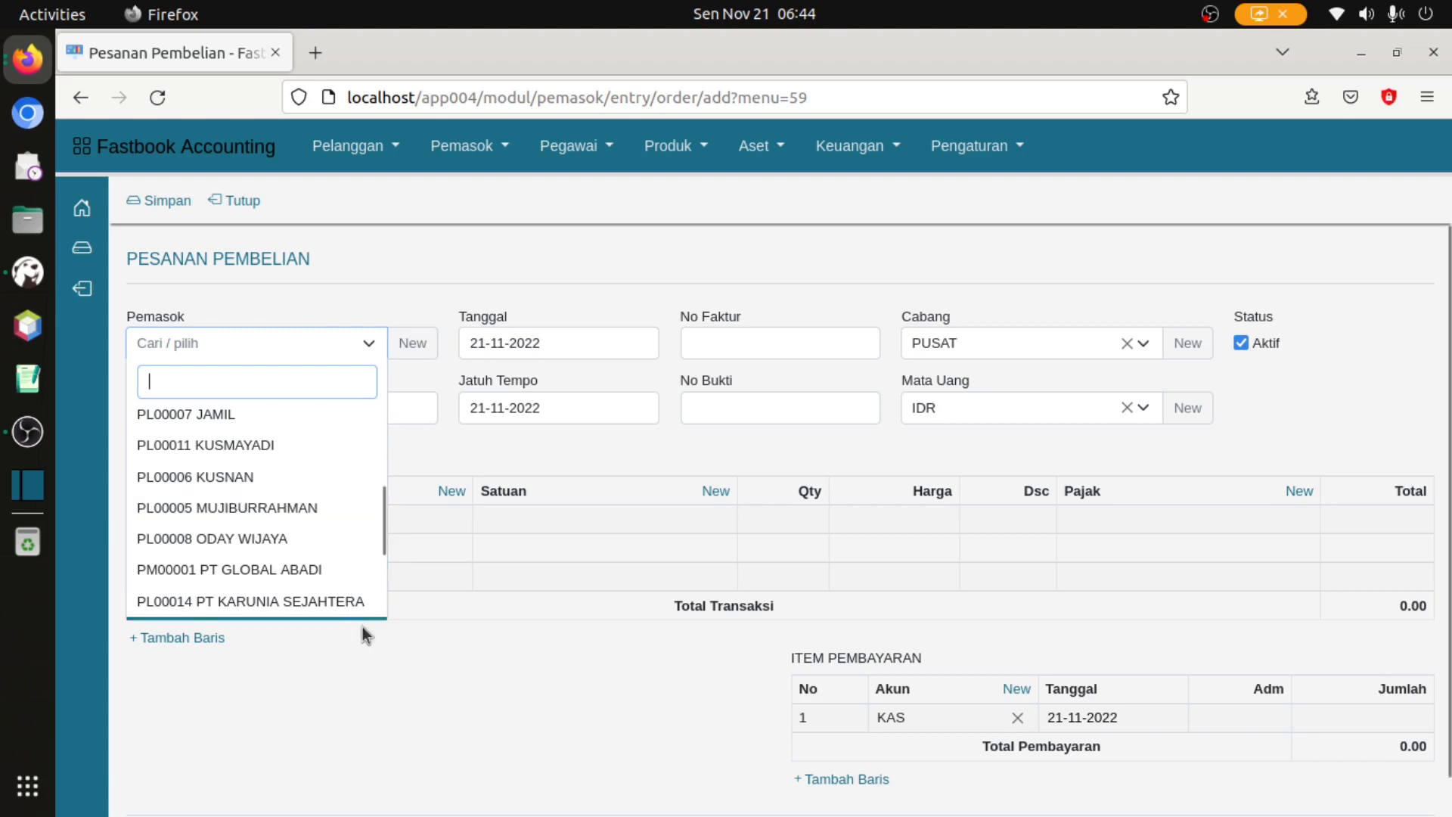
{"action": "scroll", "coordinate": [345, 567], "scroll_direction": "down", "scroll_amount": 3}
{"action": "scroll", "coordinate": [344, 567], "scroll_direction": "down", "scroll_amount": 1}
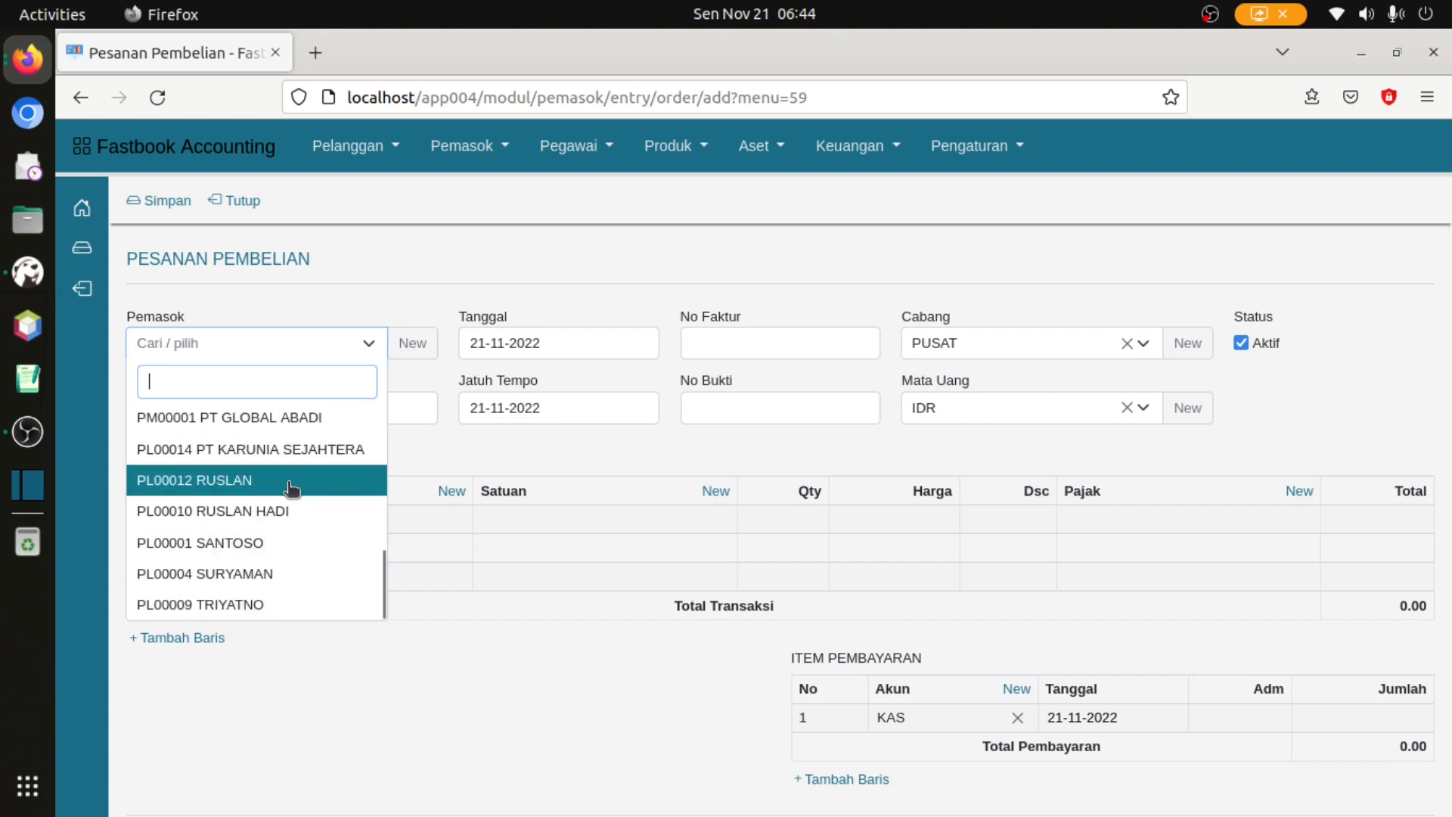
{"action": "left_click", "coordinate": [513, 447]}
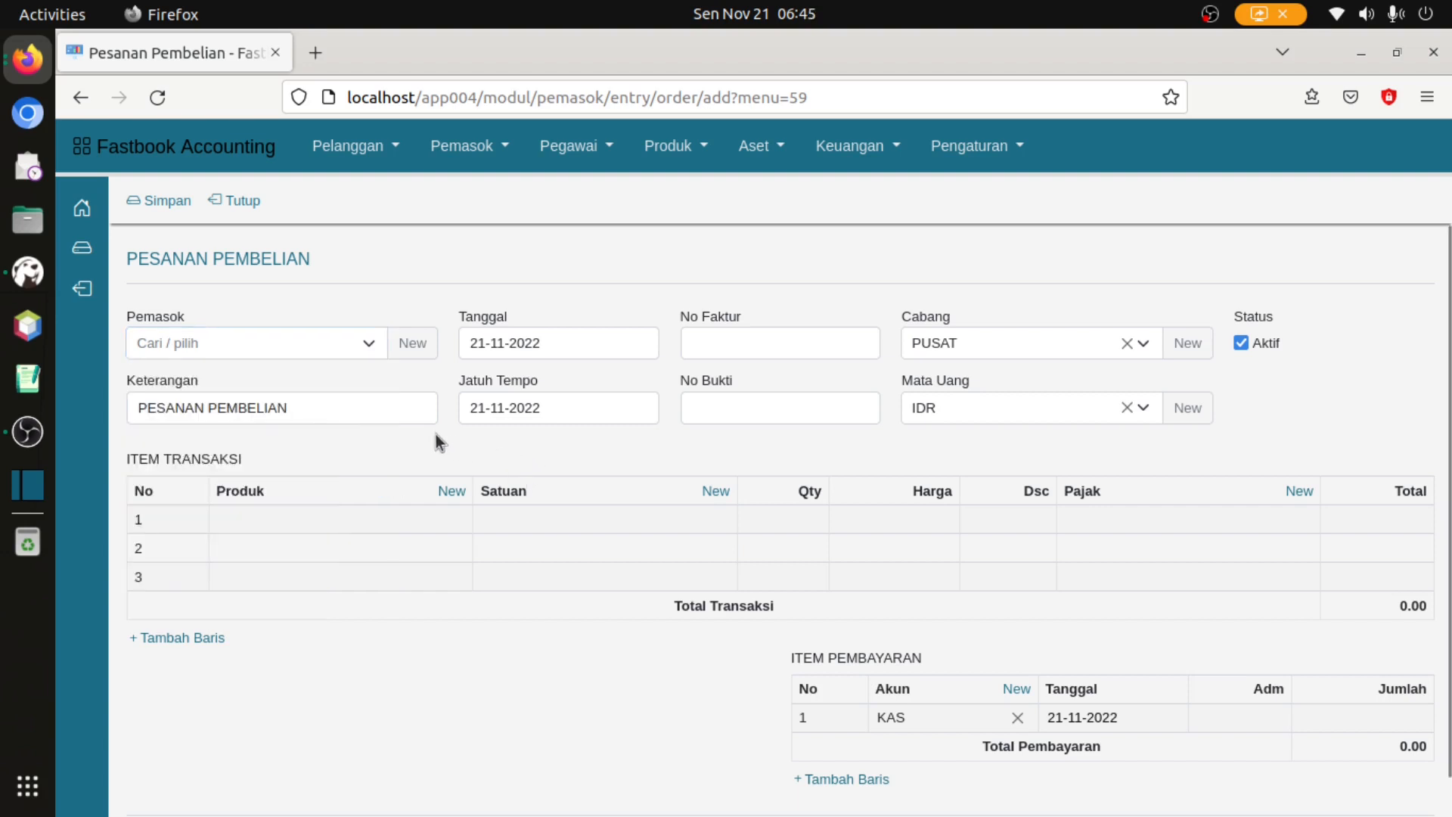
Step: Choose PT KARUNIA SEJAHTERA as the supplier of the purchase order
{"action": "left_click", "coordinate": [323, 346]}
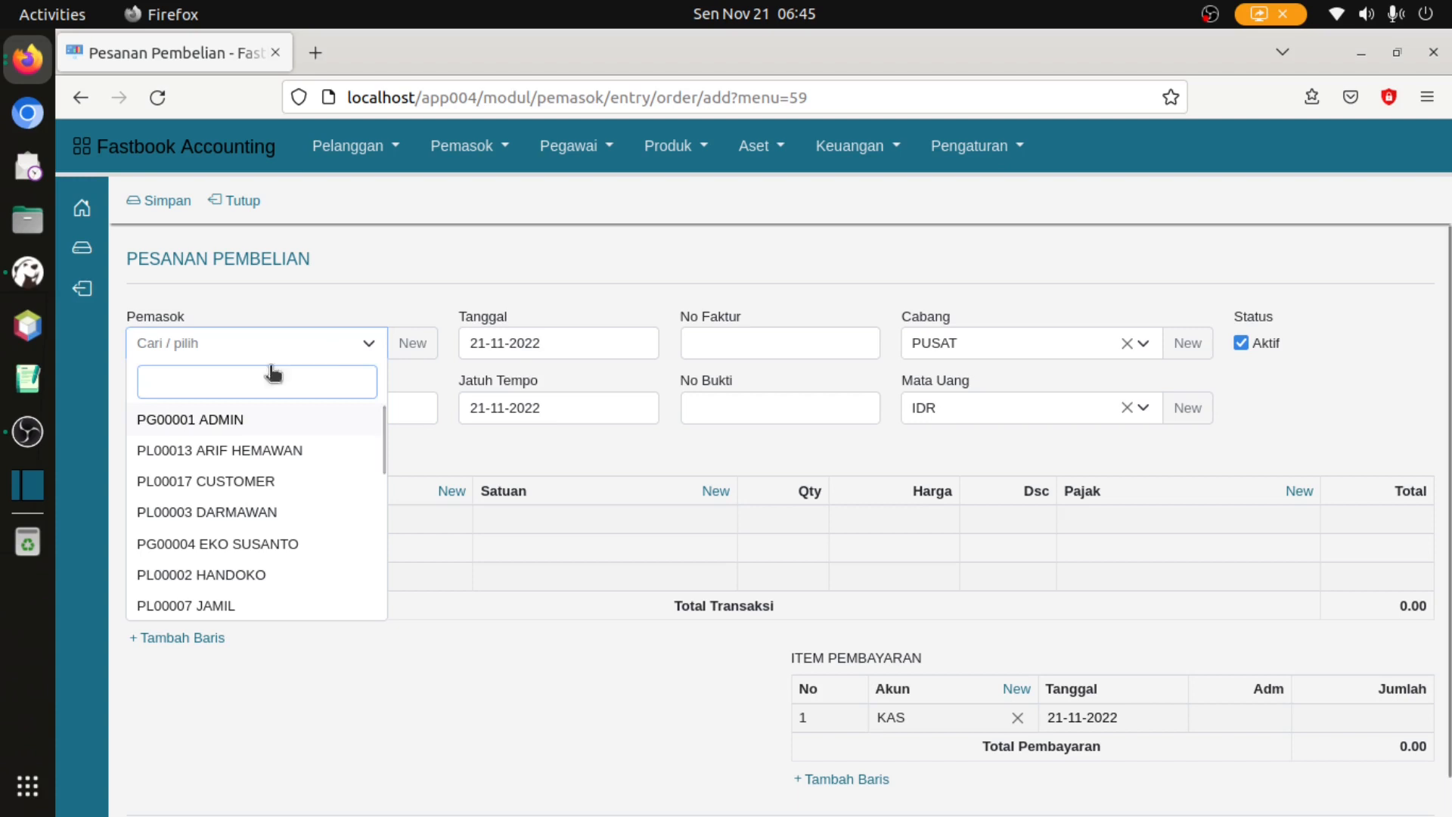
{"action": "scroll", "coordinate": [292, 556], "scroll_direction": "down", "scroll_amount": 5}
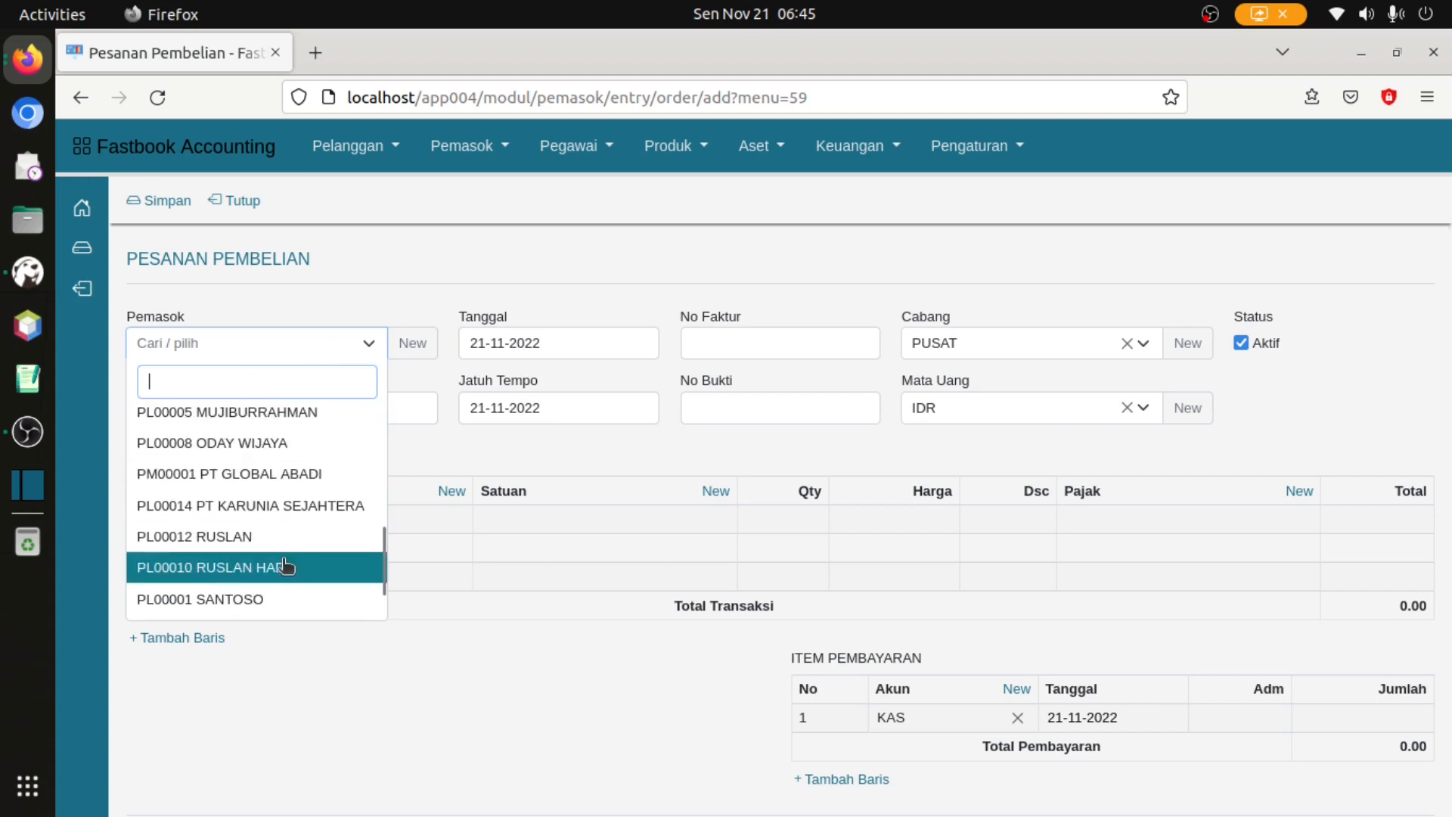
{"action": "left_click", "coordinate": [281, 506]}
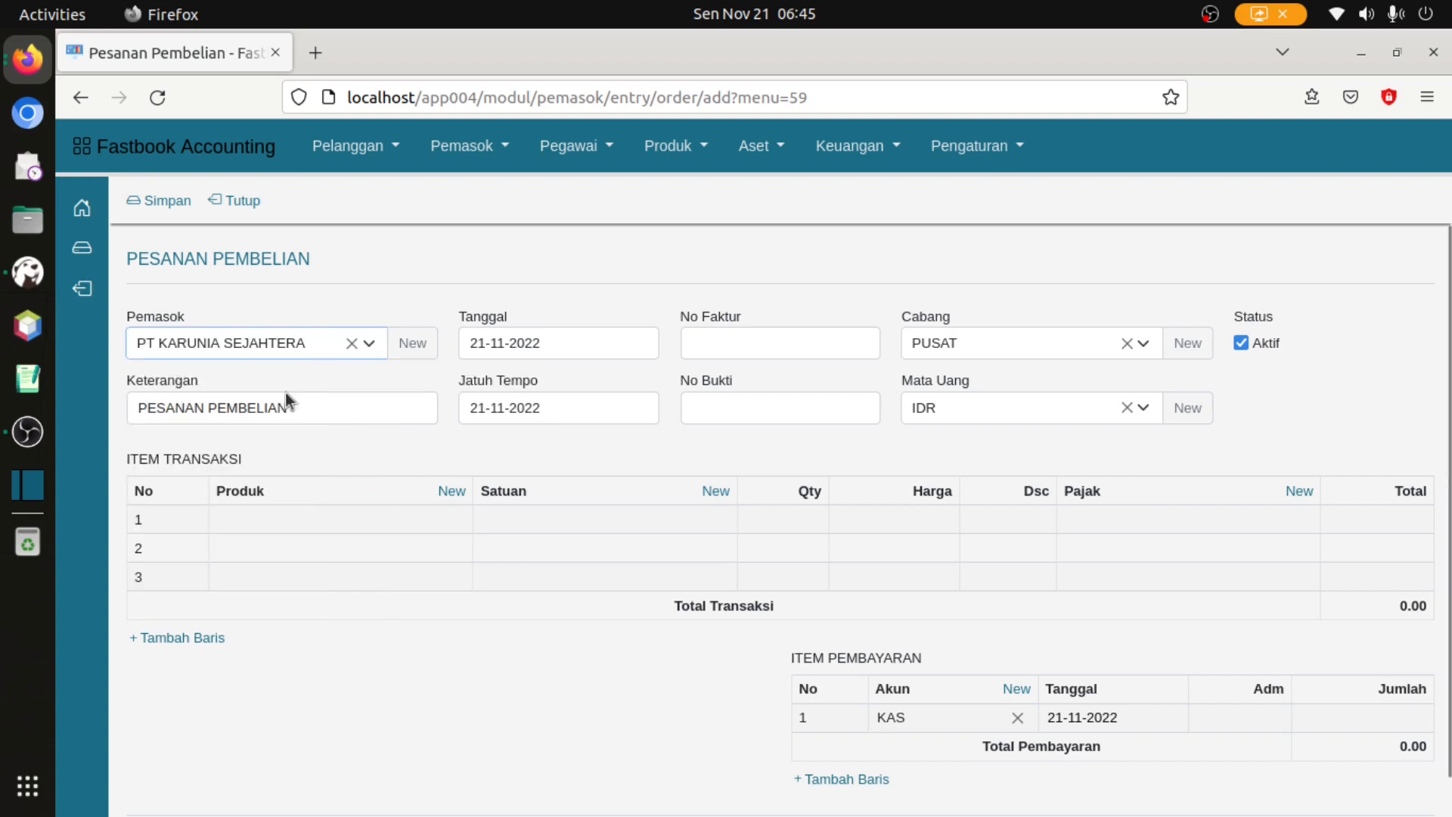
{"action": "left_click", "coordinate": [330, 402]}
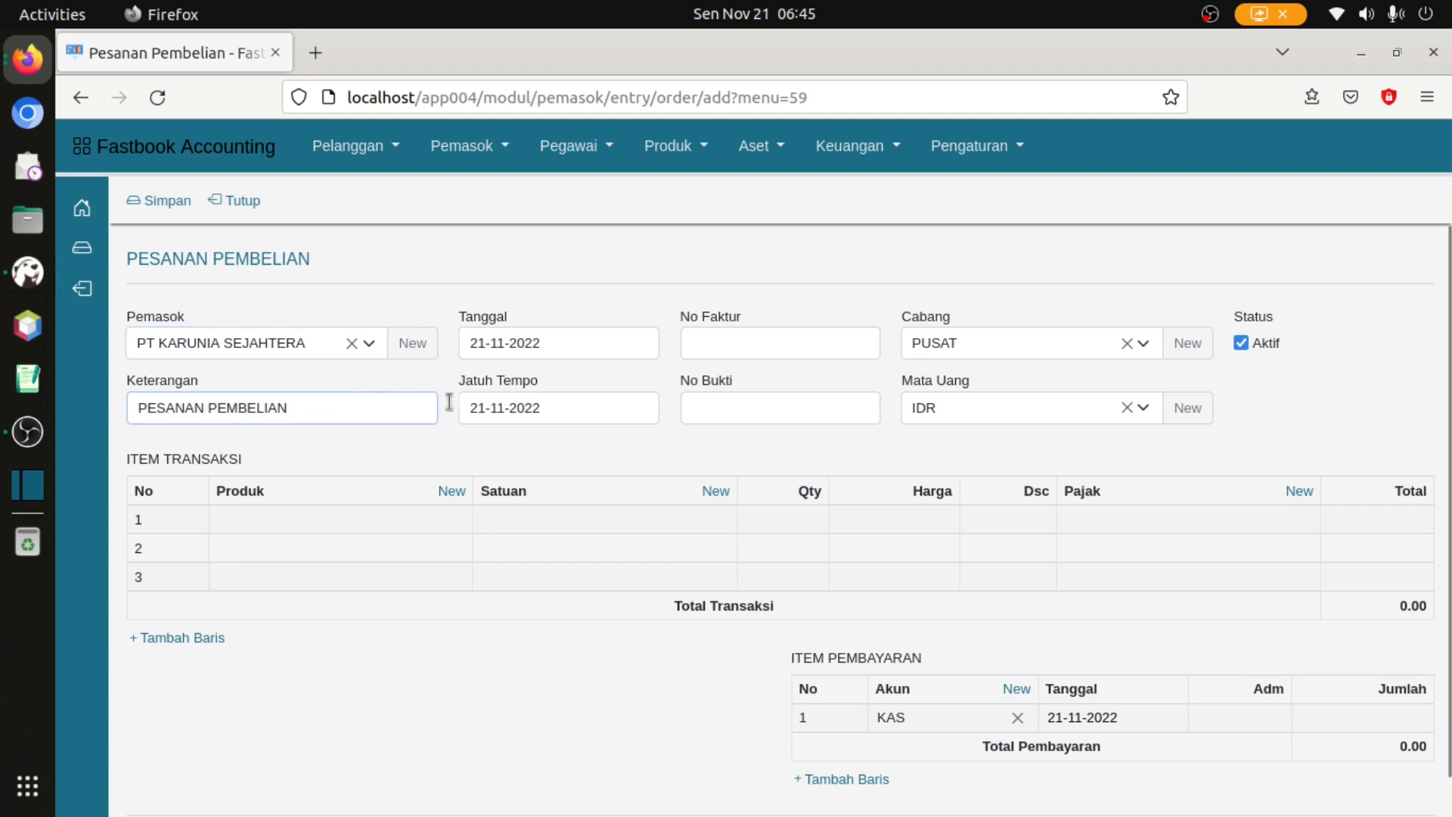
{"action": "left_click", "coordinate": [628, 343]}
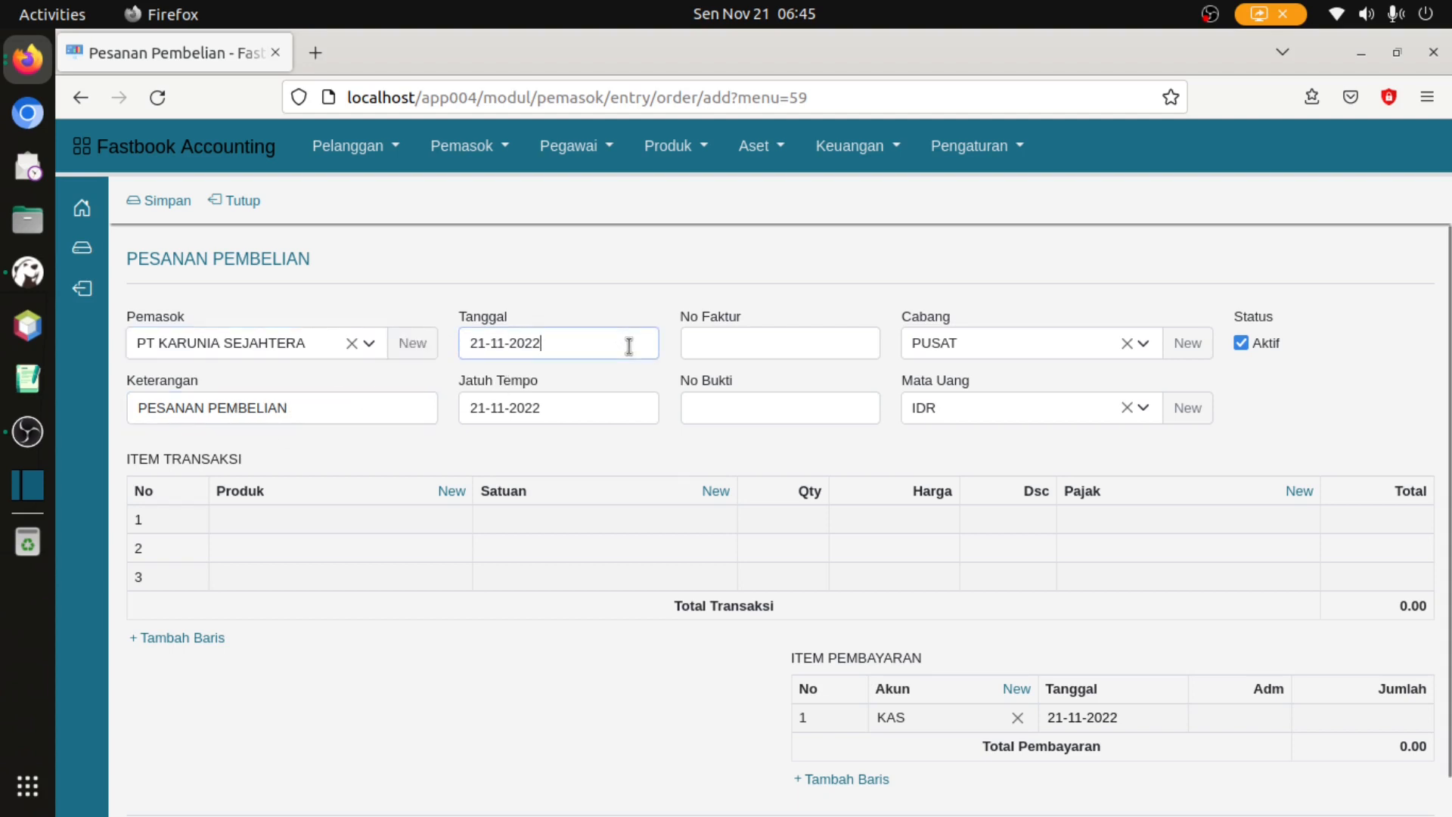
{"action": "left_click", "coordinate": [604, 408]}
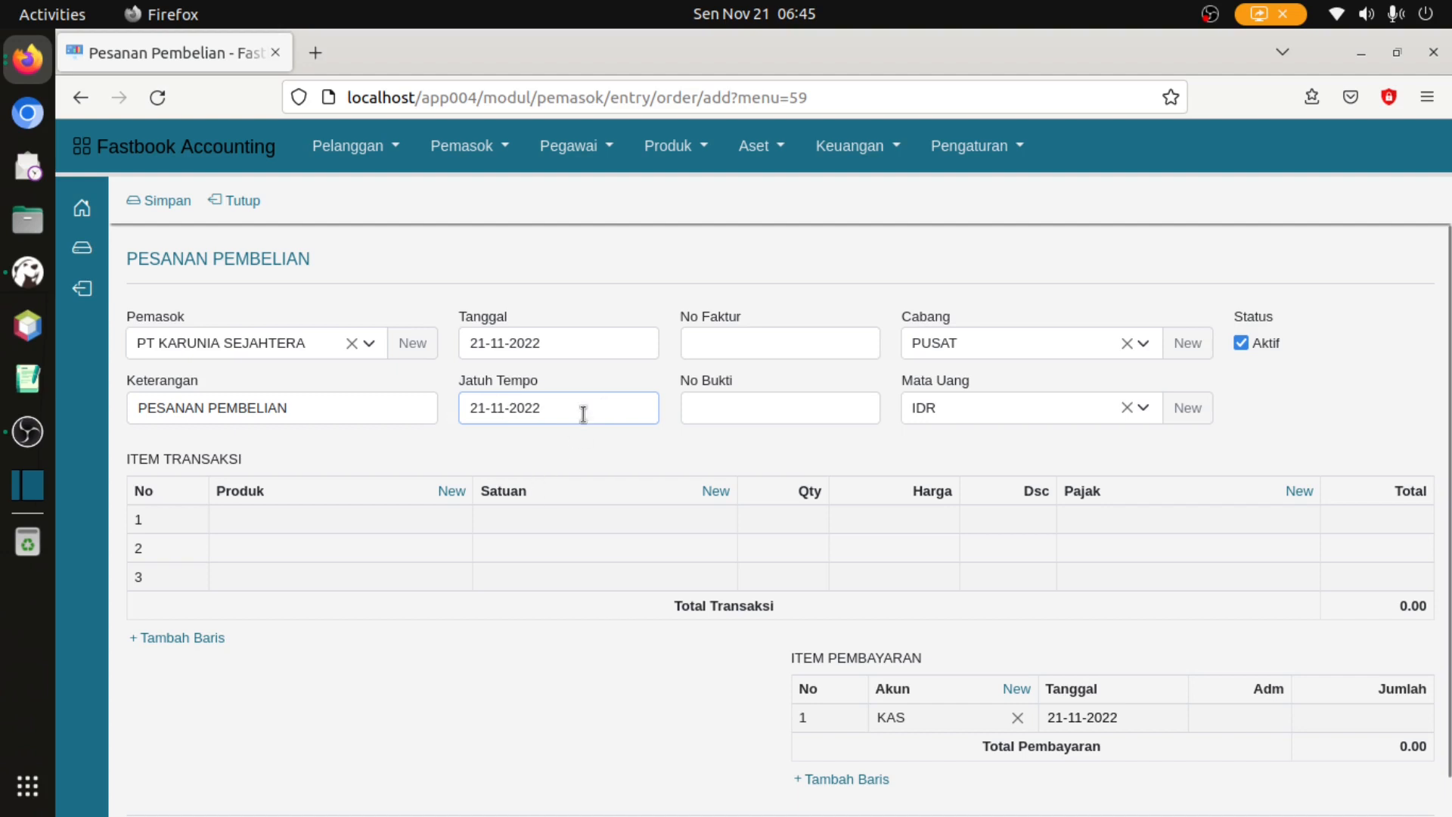
{"action": "left_click", "coordinate": [749, 343]}
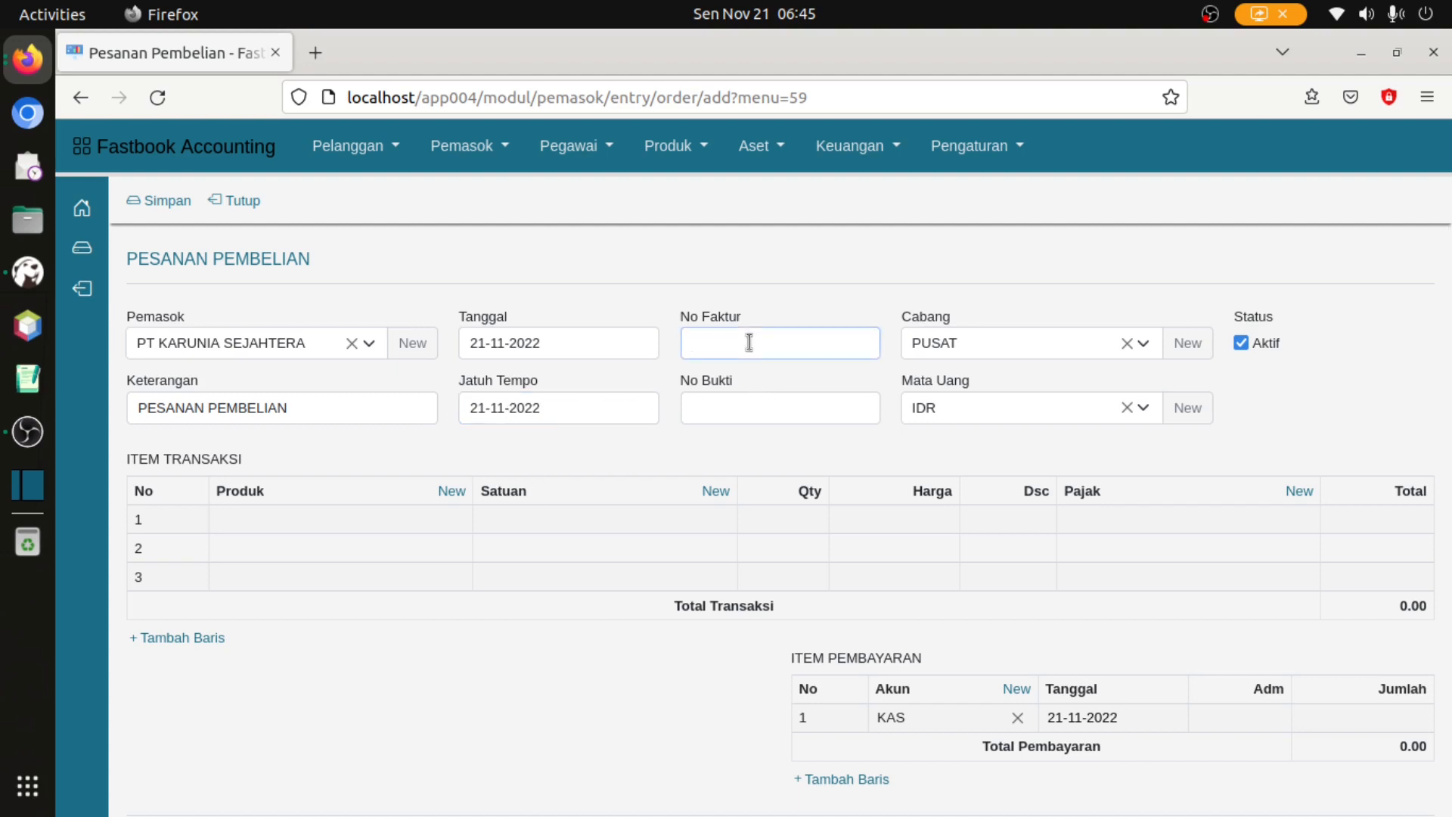
{"action": "left_click", "coordinate": [761, 405]}
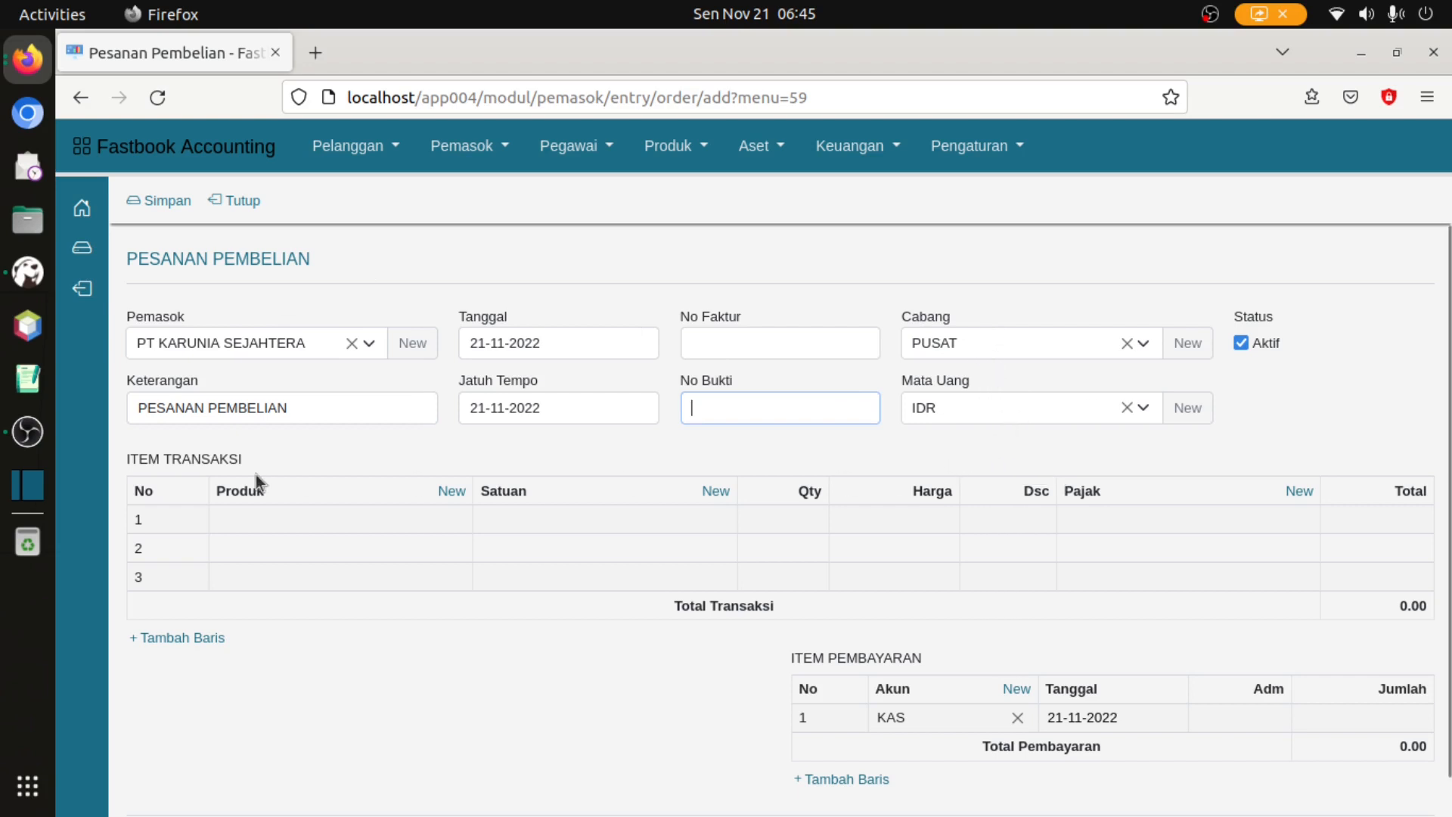
Step: Add the product AKAKO GANTUNG as the first transaction item with a price of 1,000,000
{"action": "left_click", "coordinate": [346, 521]}
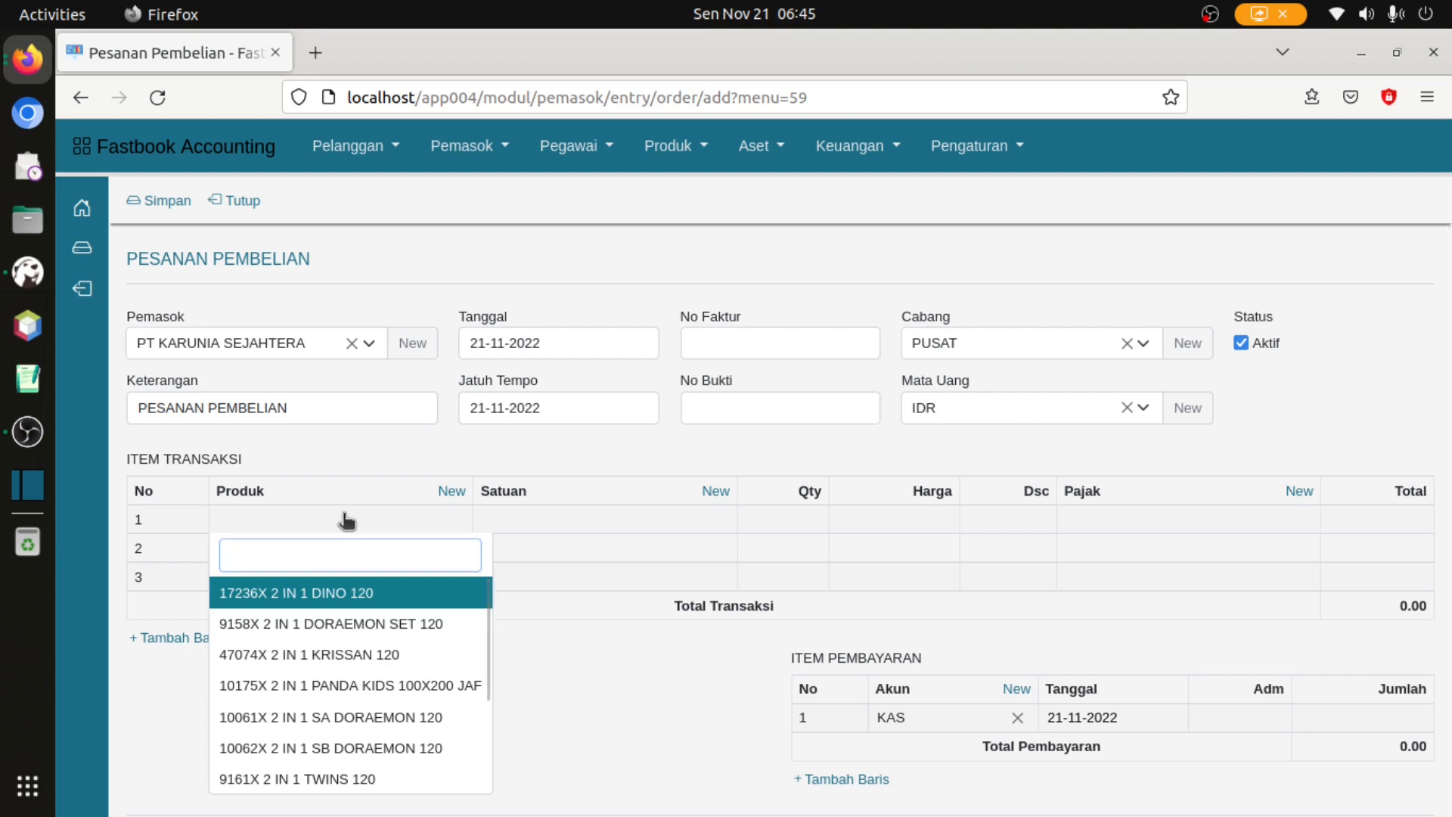
{"action": "scroll", "coordinate": [371, 685], "scroll_direction": "down", "scroll_amount": 2}
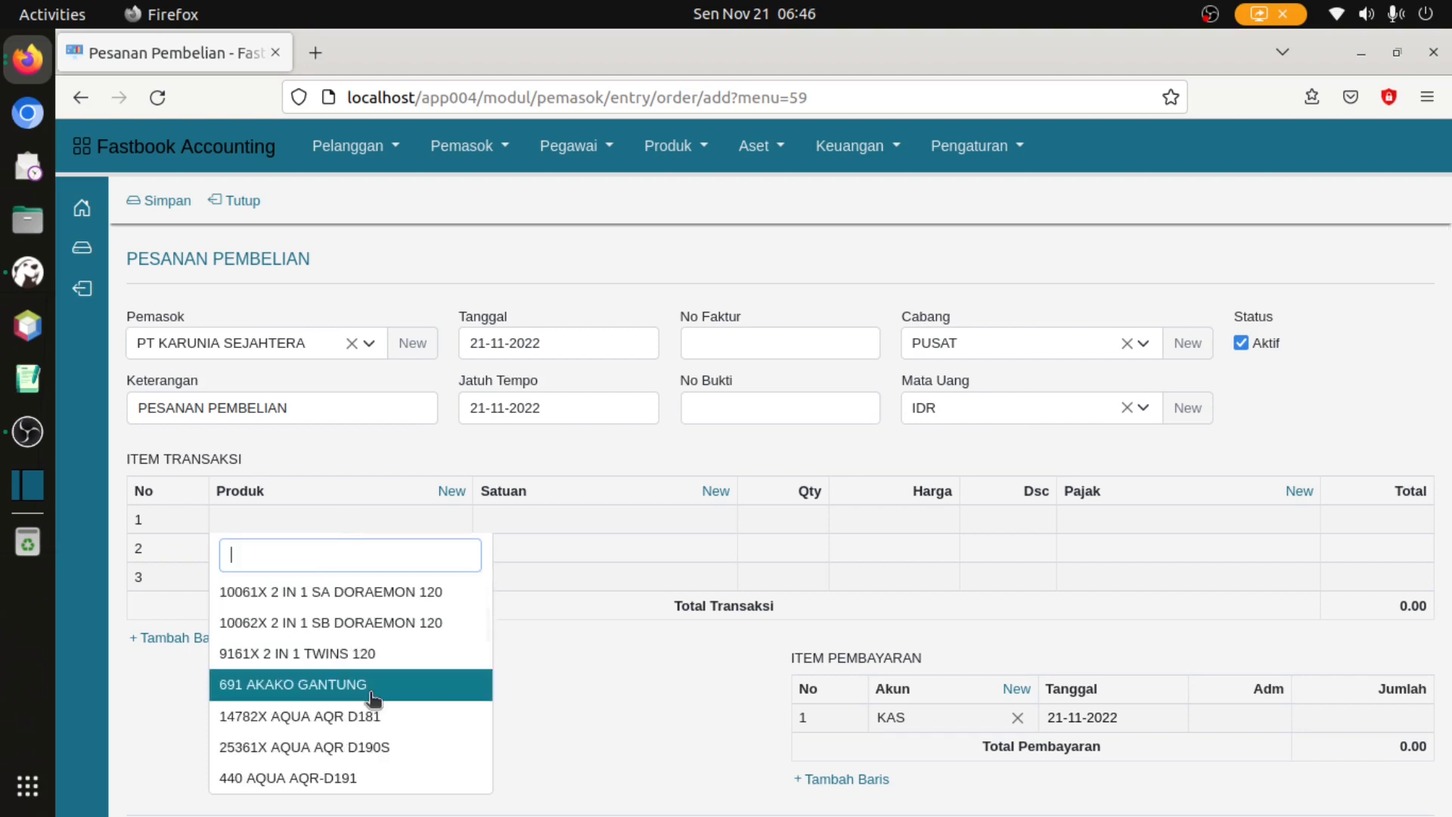
{"action": "left_click", "coordinate": [371, 687]}
{"action": "left_click", "coordinate": [944, 520]}
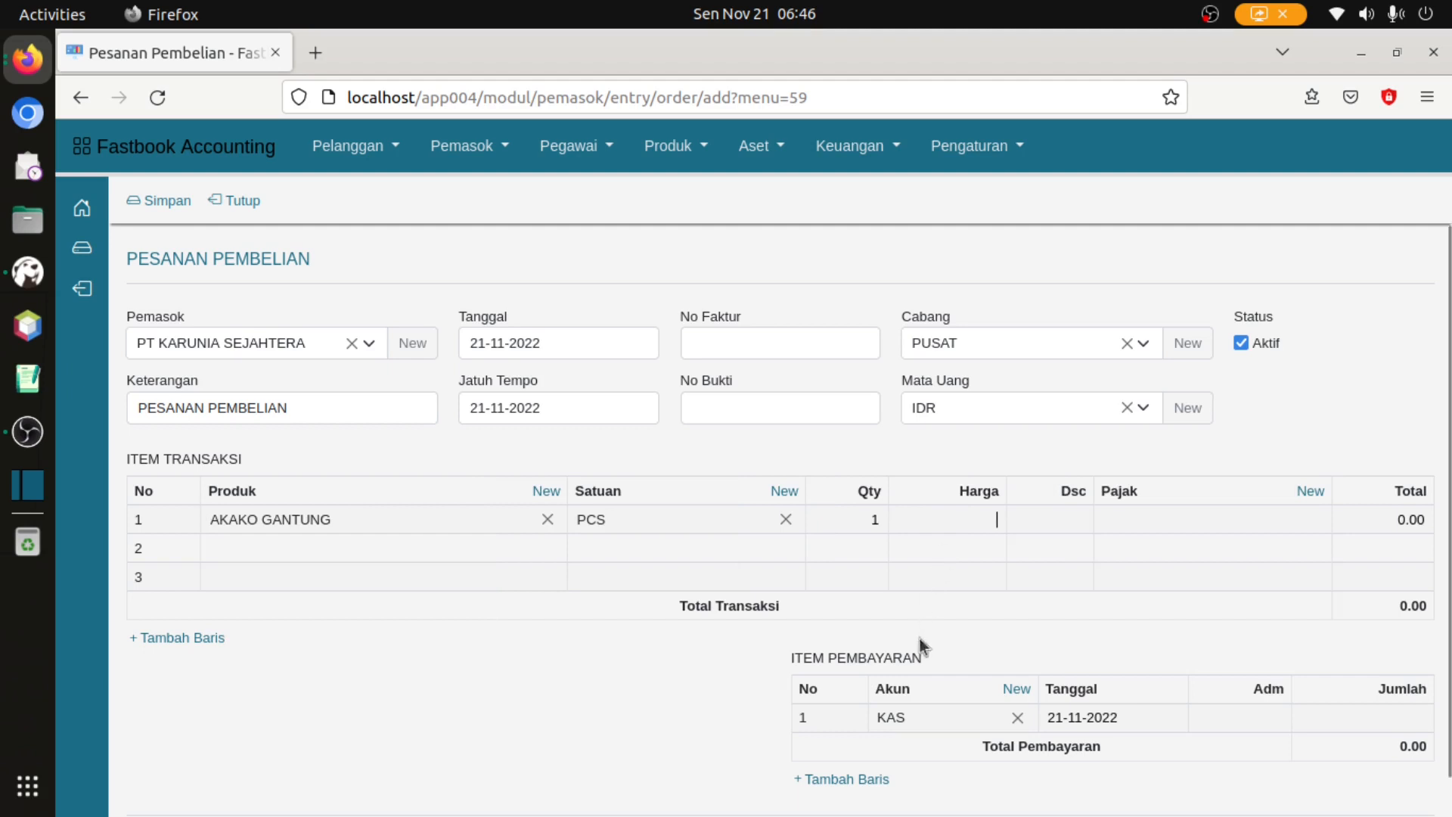
{"action": "type", "text": "10"}
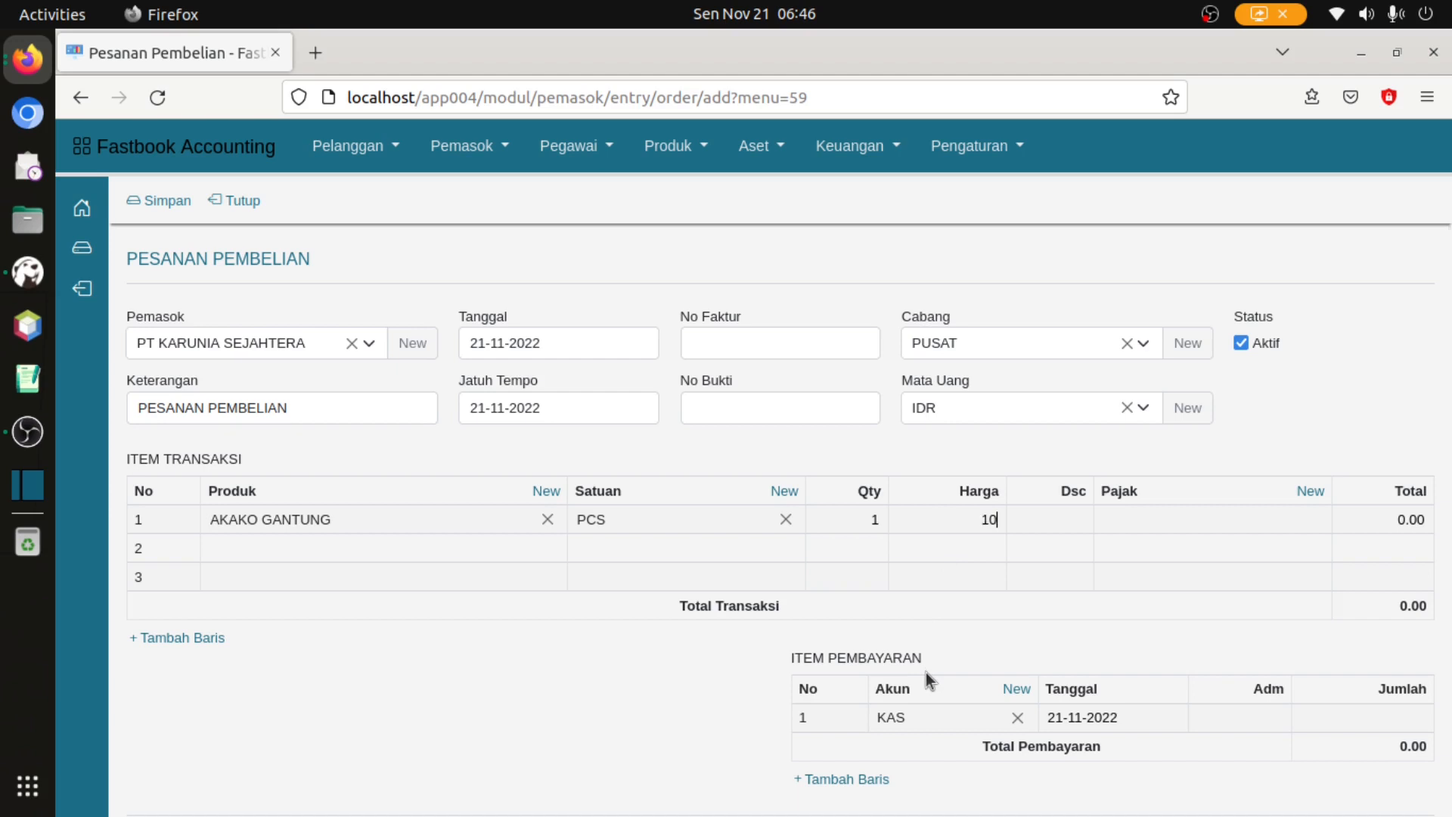
{"action": "type", "text": "00000"}
{"action": "left_click", "coordinate": [966, 545]}
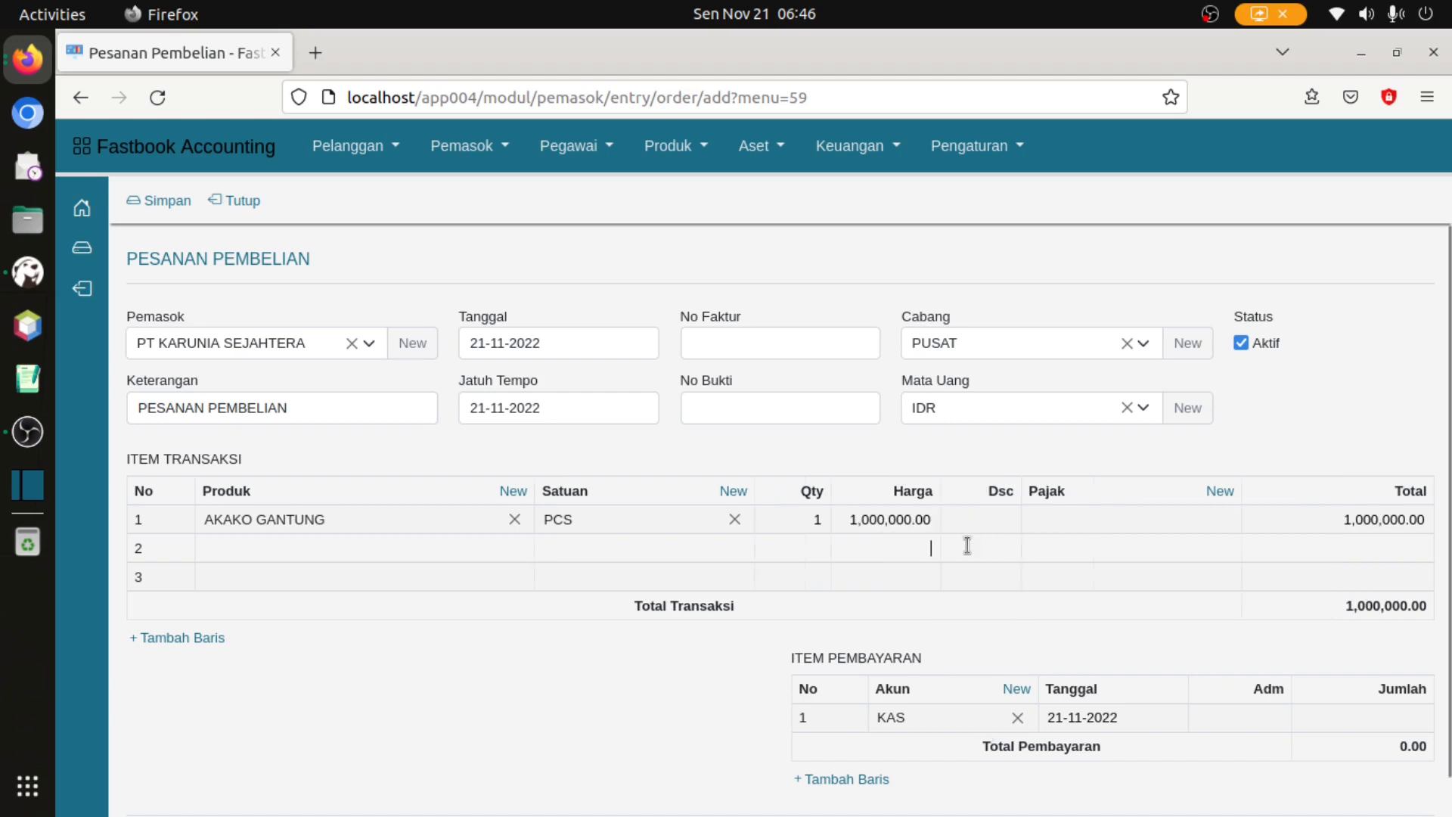
Step: Add the product 2 IN 1 TWINS 120 as the second transaction item with a price of 1,500,000
{"action": "left_click", "coordinate": [327, 550]}
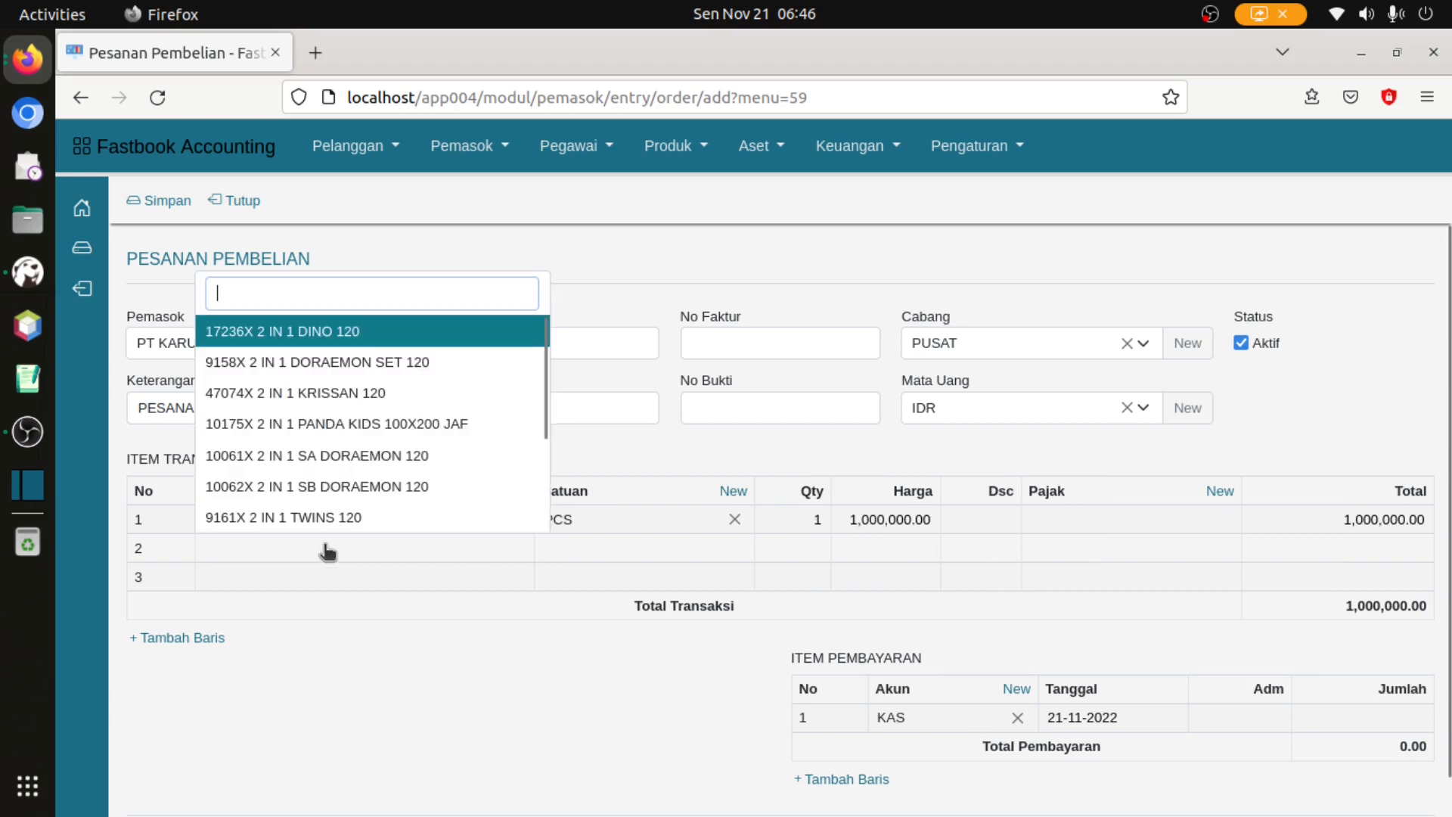
{"action": "scroll", "coordinate": [348, 484], "scroll_direction": "down", "scroll_amount": 3}
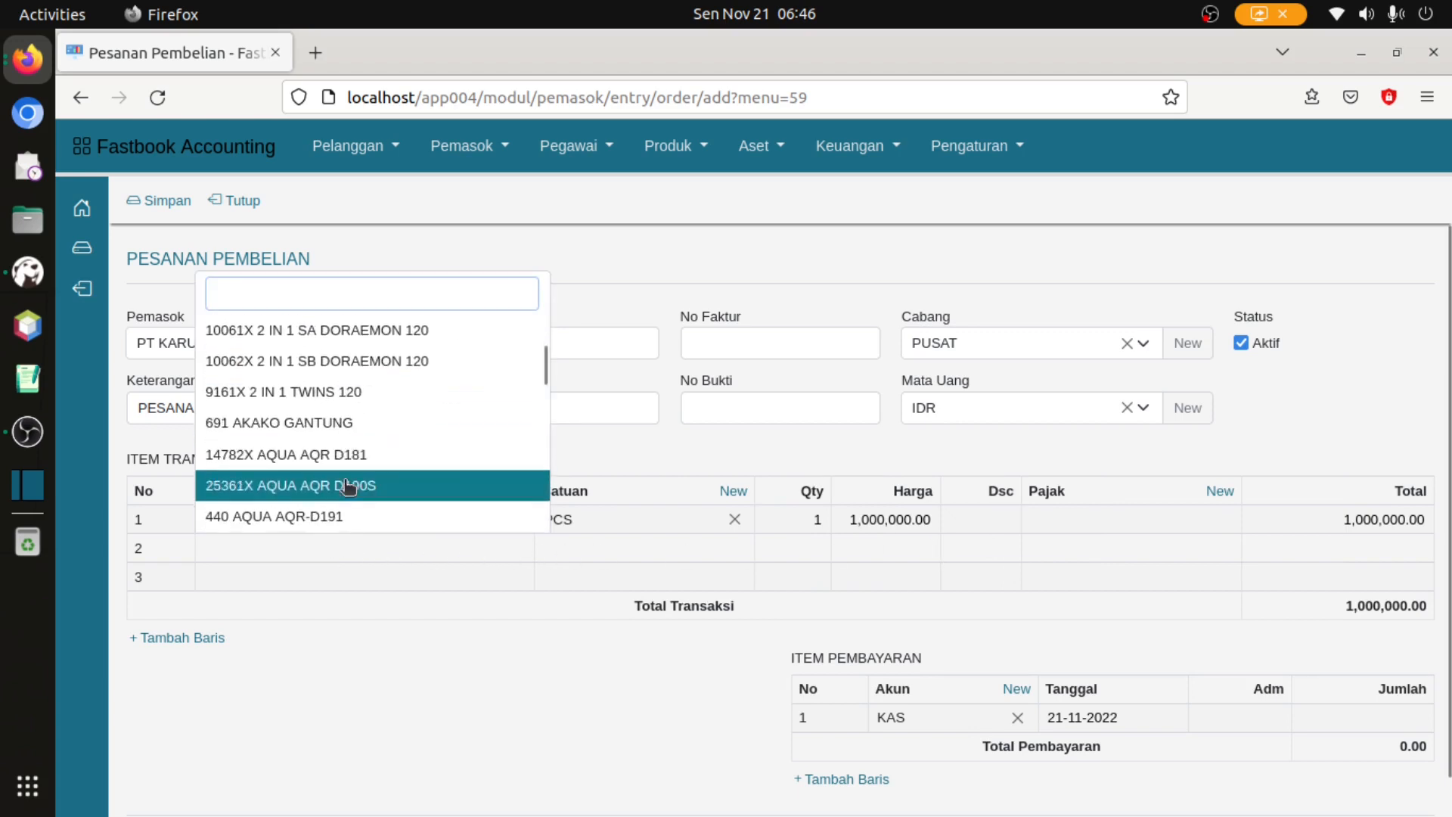
{"action": "left_click", "coordinate": [350, 401]}
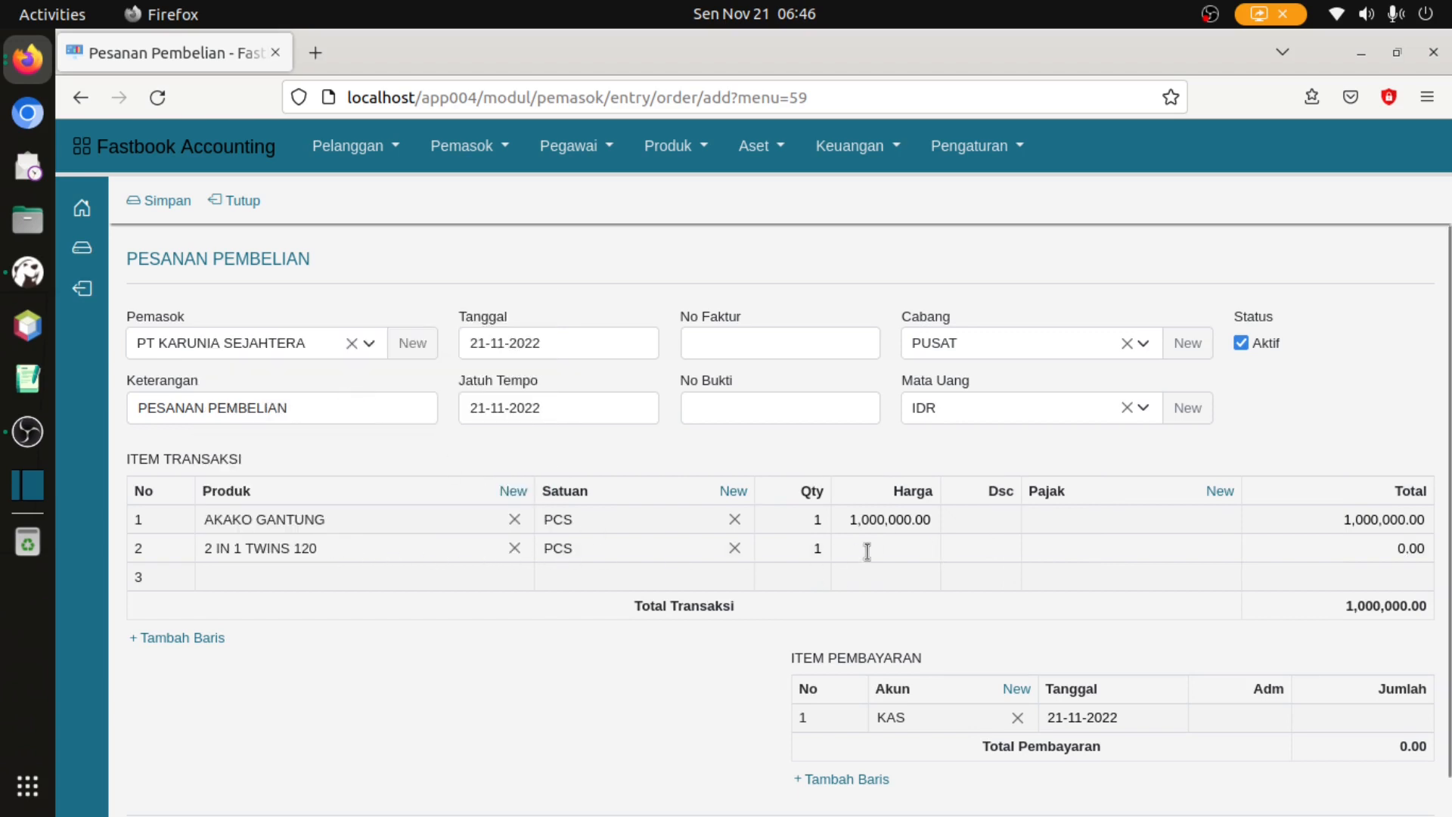
{"action": "type", "text": "1"}
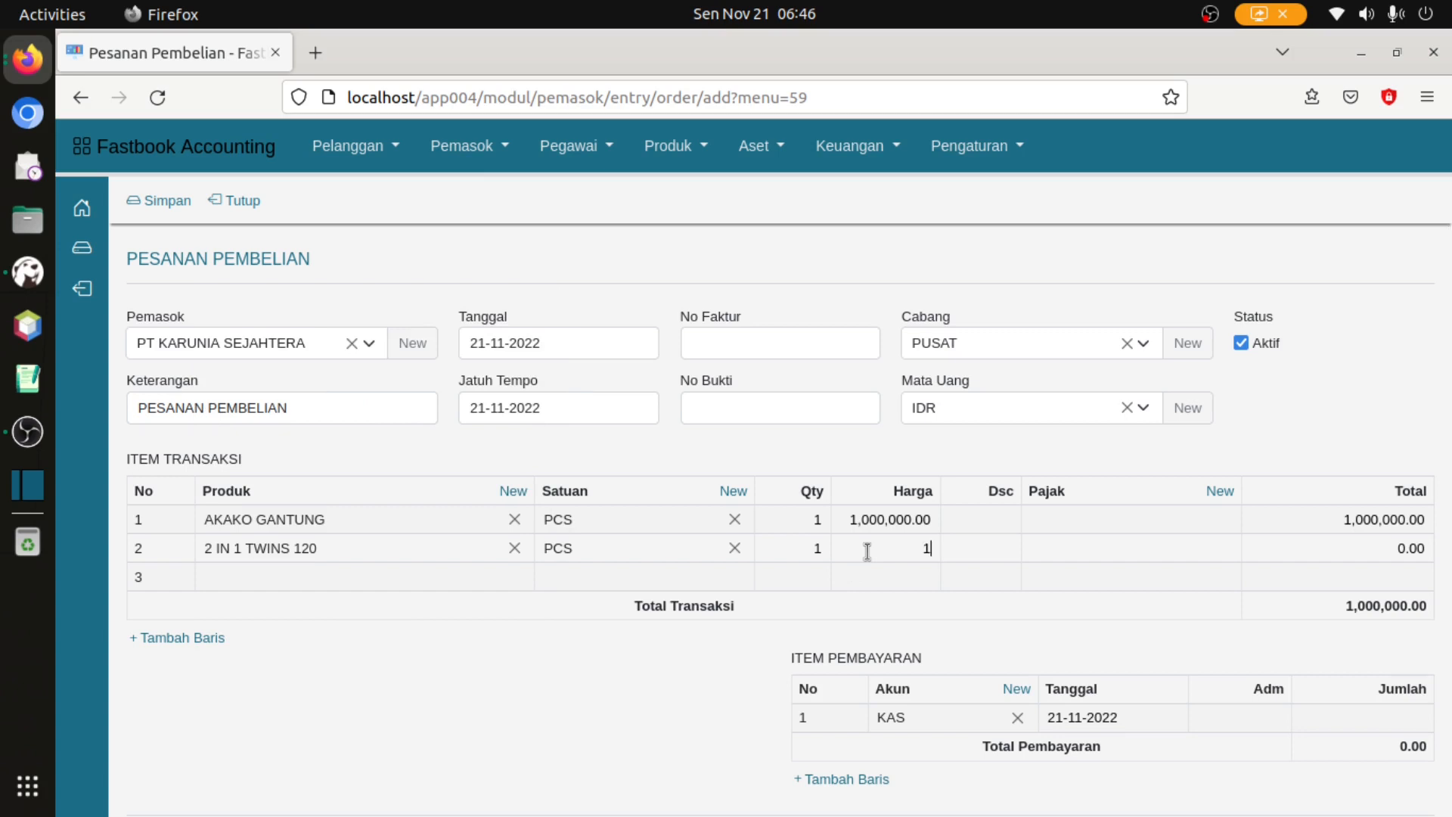
{"action": "type", "text": ",500,000"}
{"action": "left_click", "coordinate": [987, 548]}
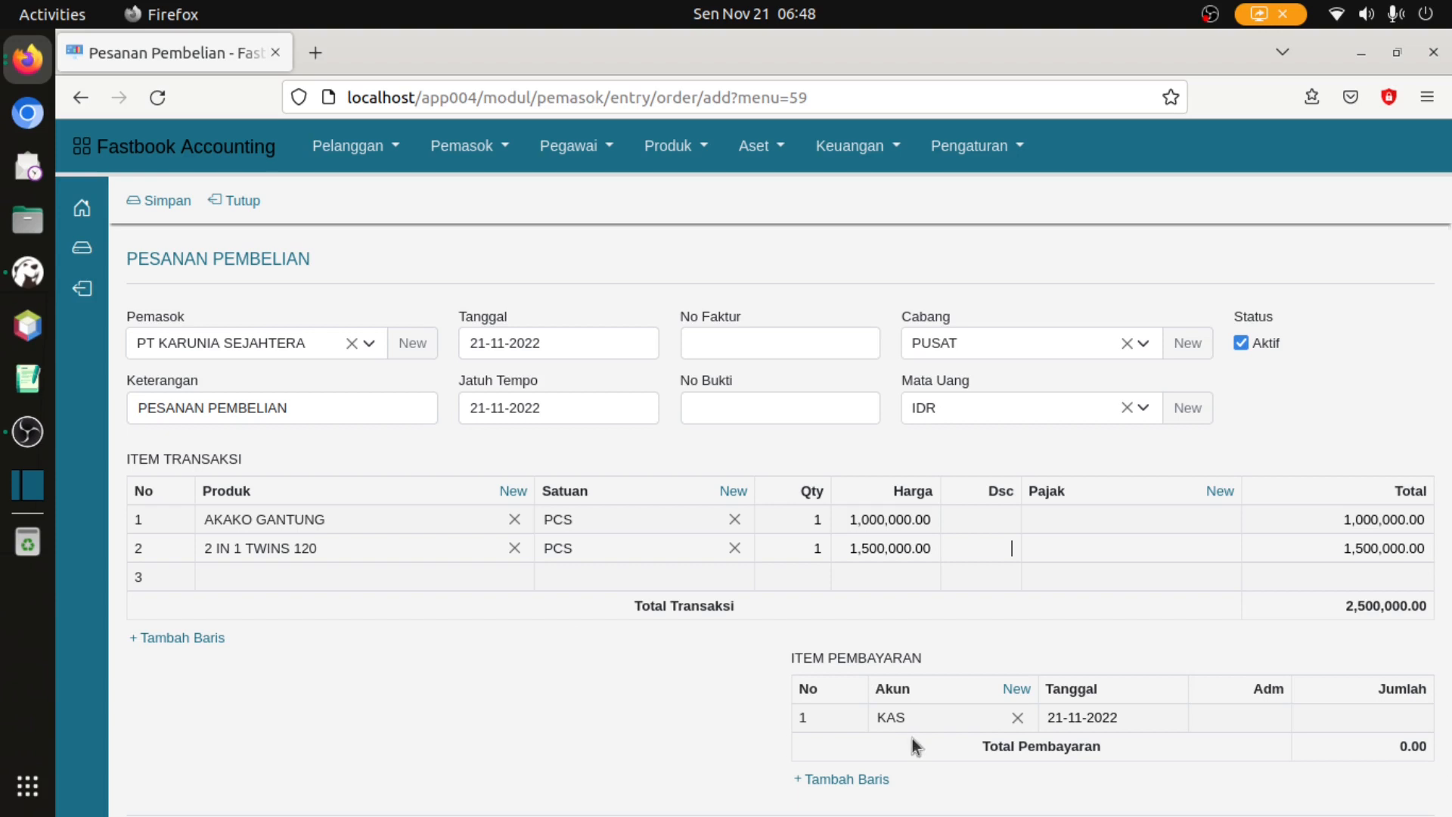
Step: Enter a KAS payment of 1,000,000 under the payment items and save the purchase order
{"action": "left_click", "coordinate": [1344, 720]}
{"action": "type", "text": "1000000"}
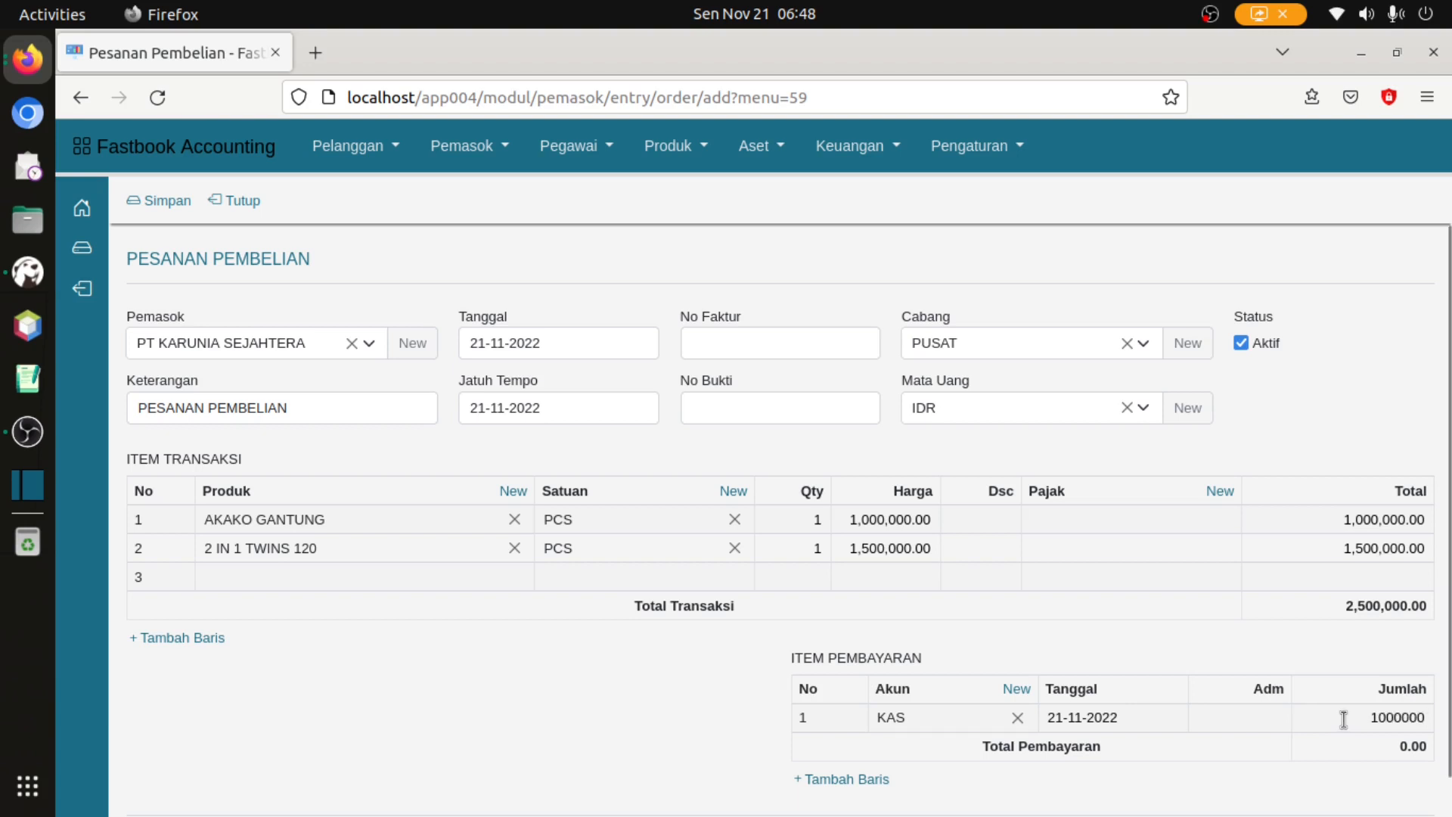
{"action": "left_click", "coordinate": [1339, 747]}
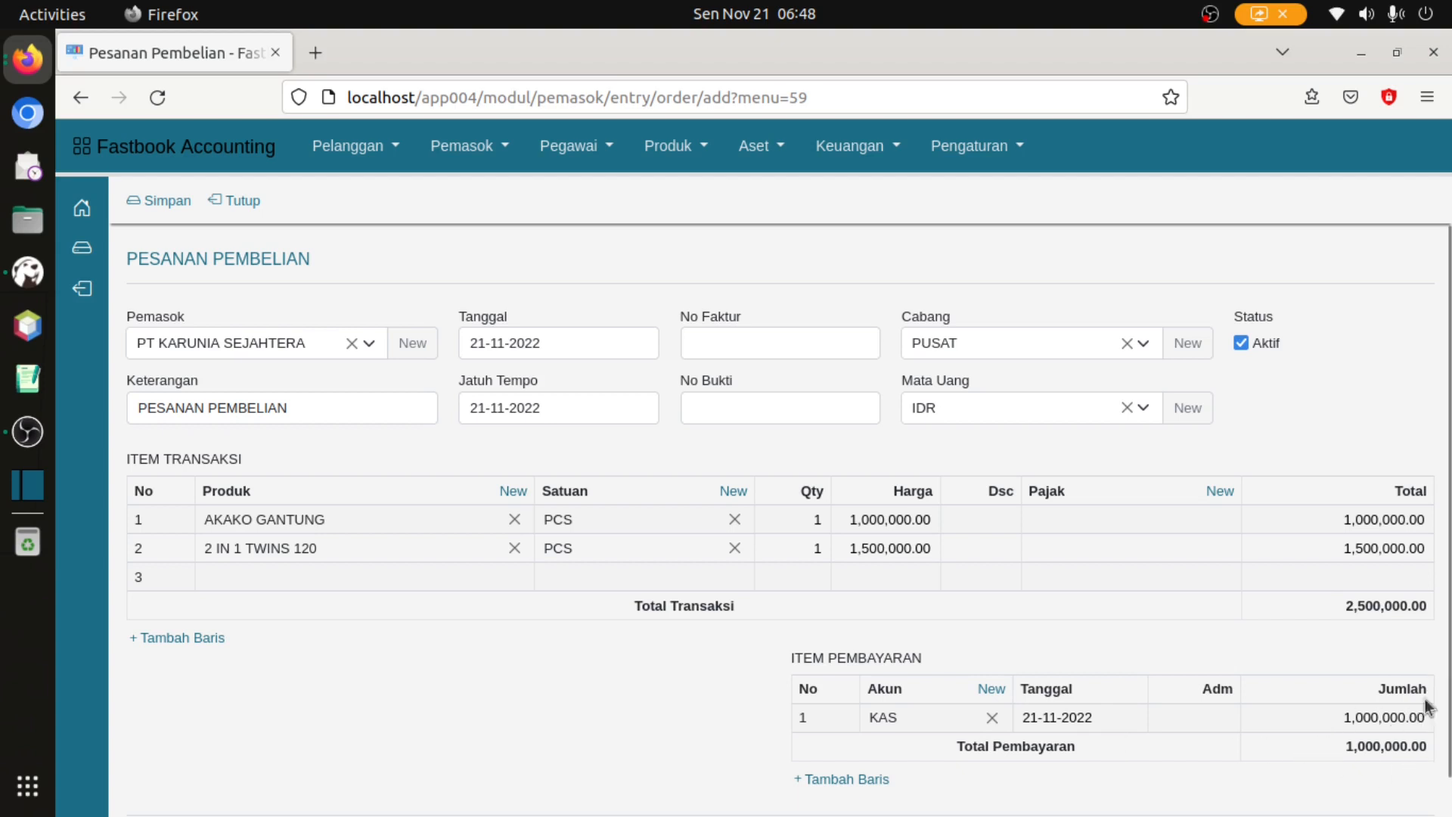
{"action": "left_click", "coordinate": [163, 204]}
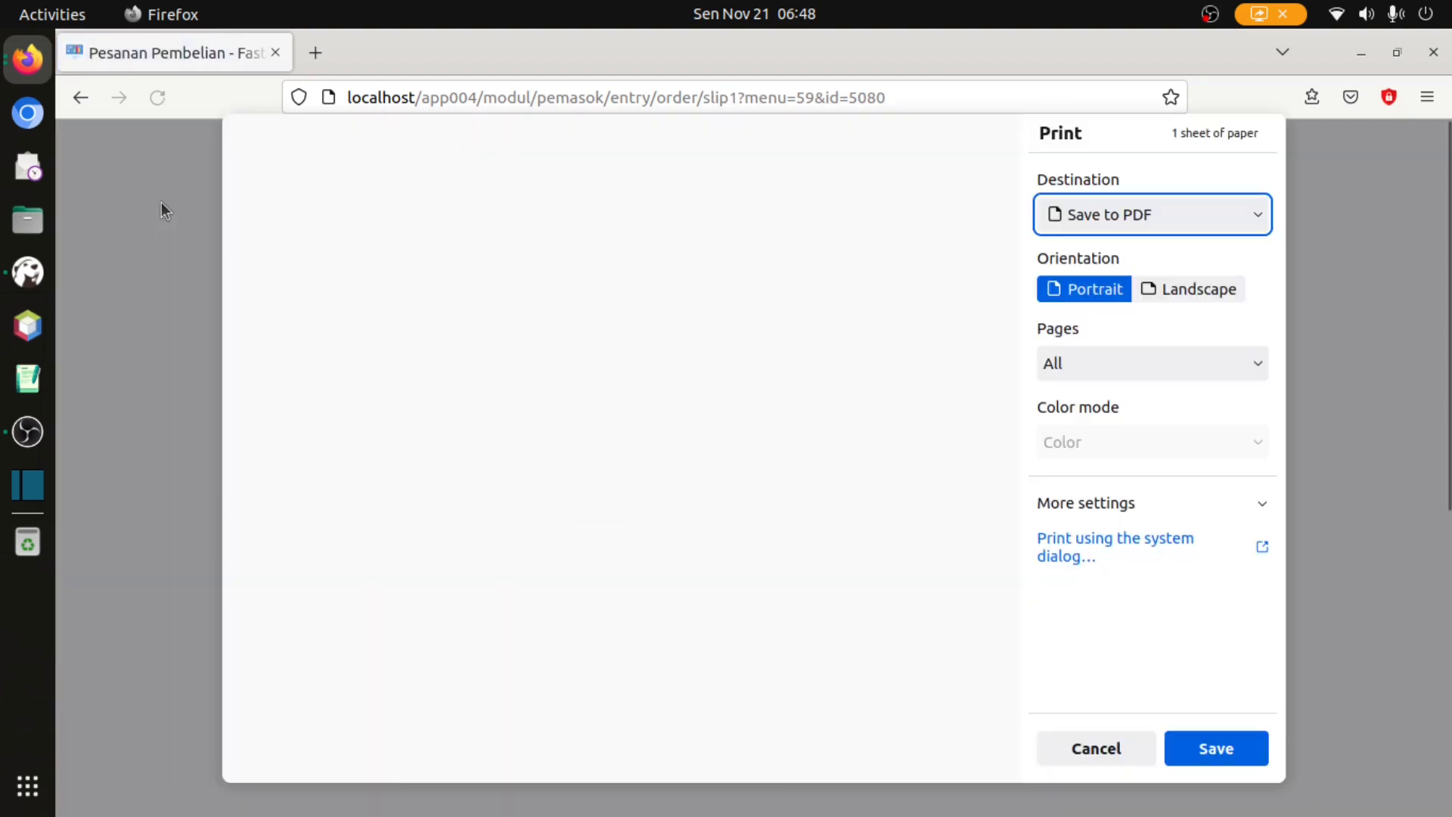
Step: Turn off headers and footers for the purchase order's print slip, and close the print preview without printing
{"action": "left_click", "coordinate": [1230, 508]}
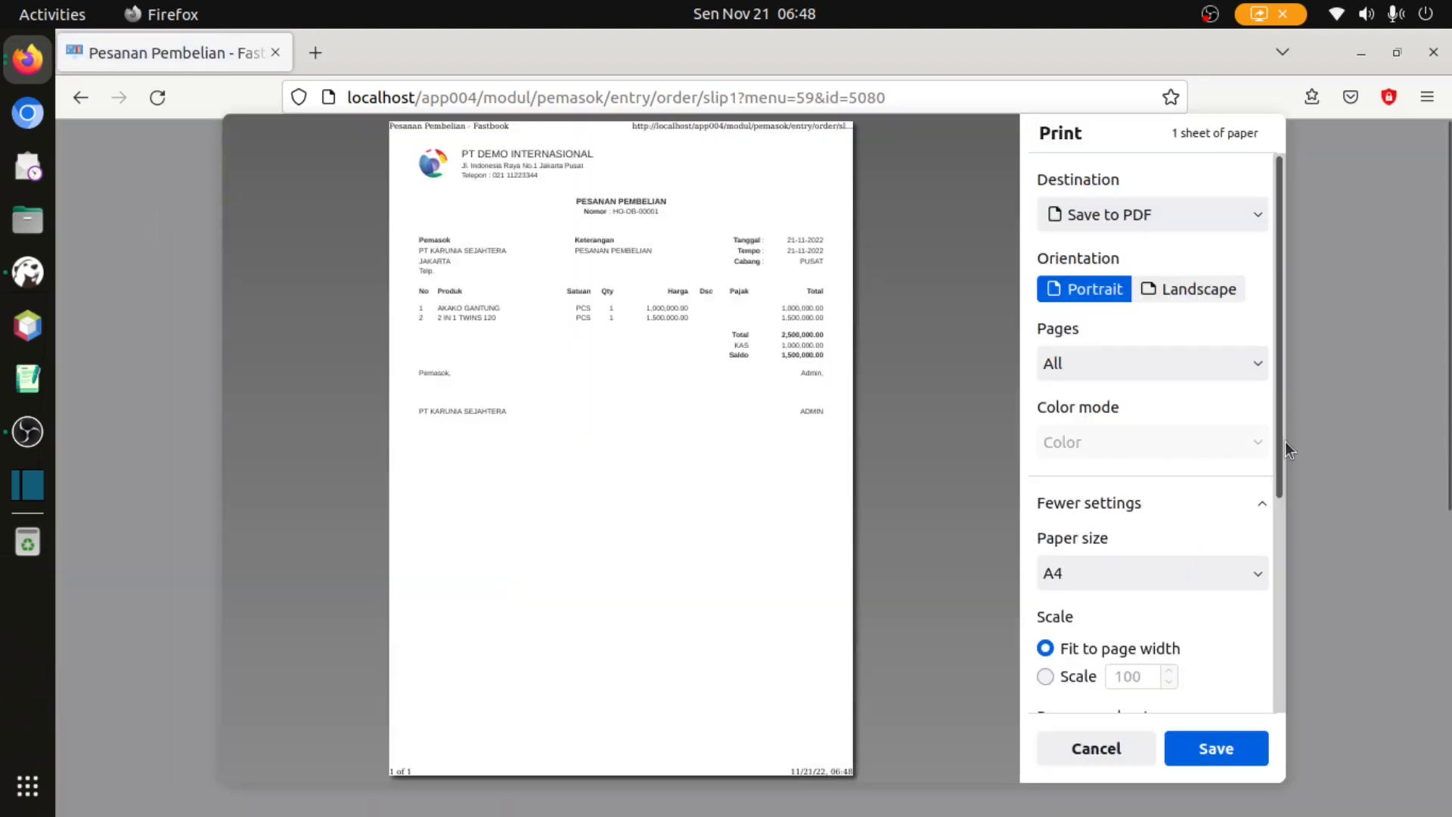
{"action": "left_click_drag", "start_coordinate": [1285, 442], "coordinate": [1264, 683]}
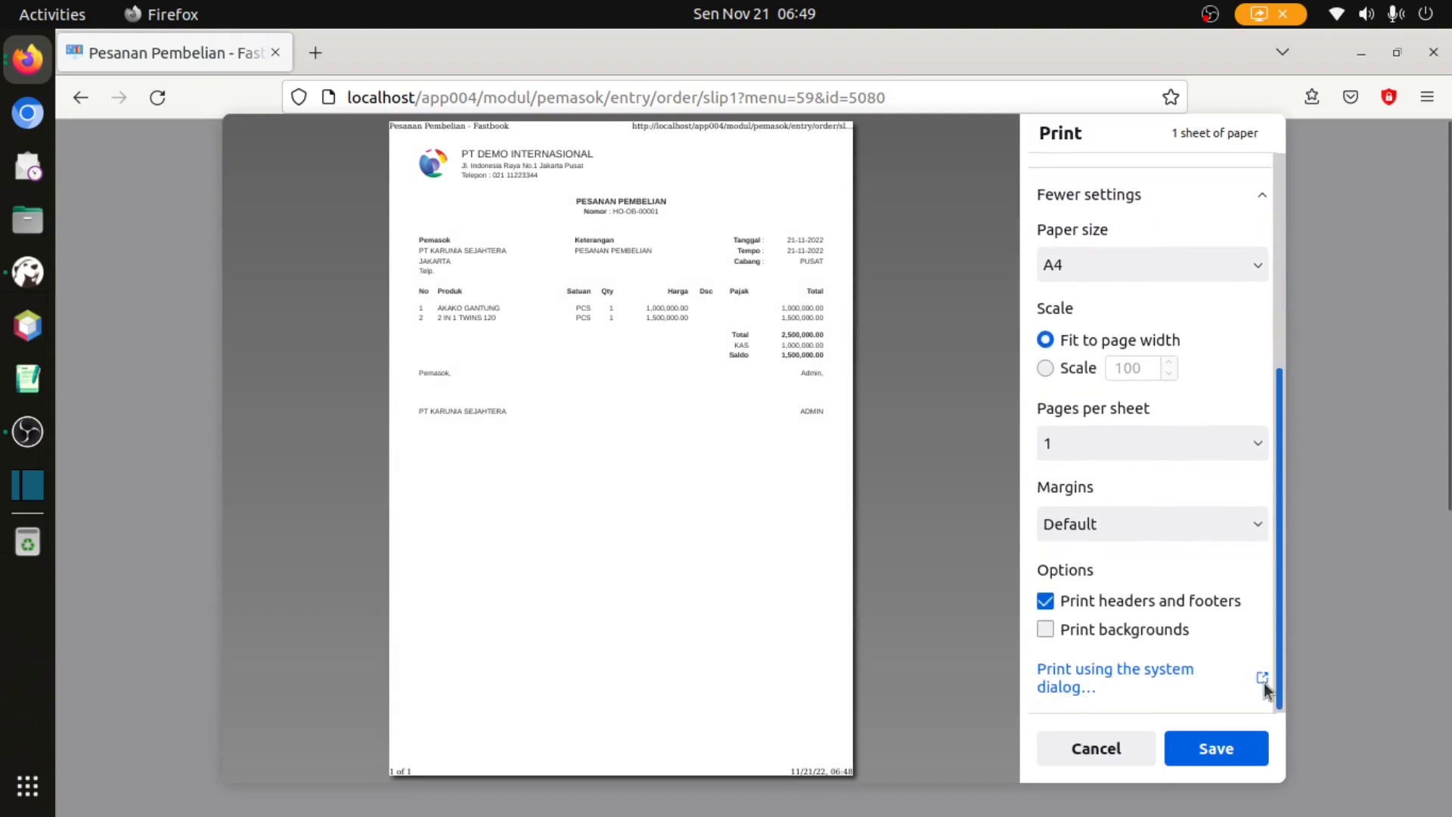
{"action": "left_click", "coordinate": [1046, 600]}
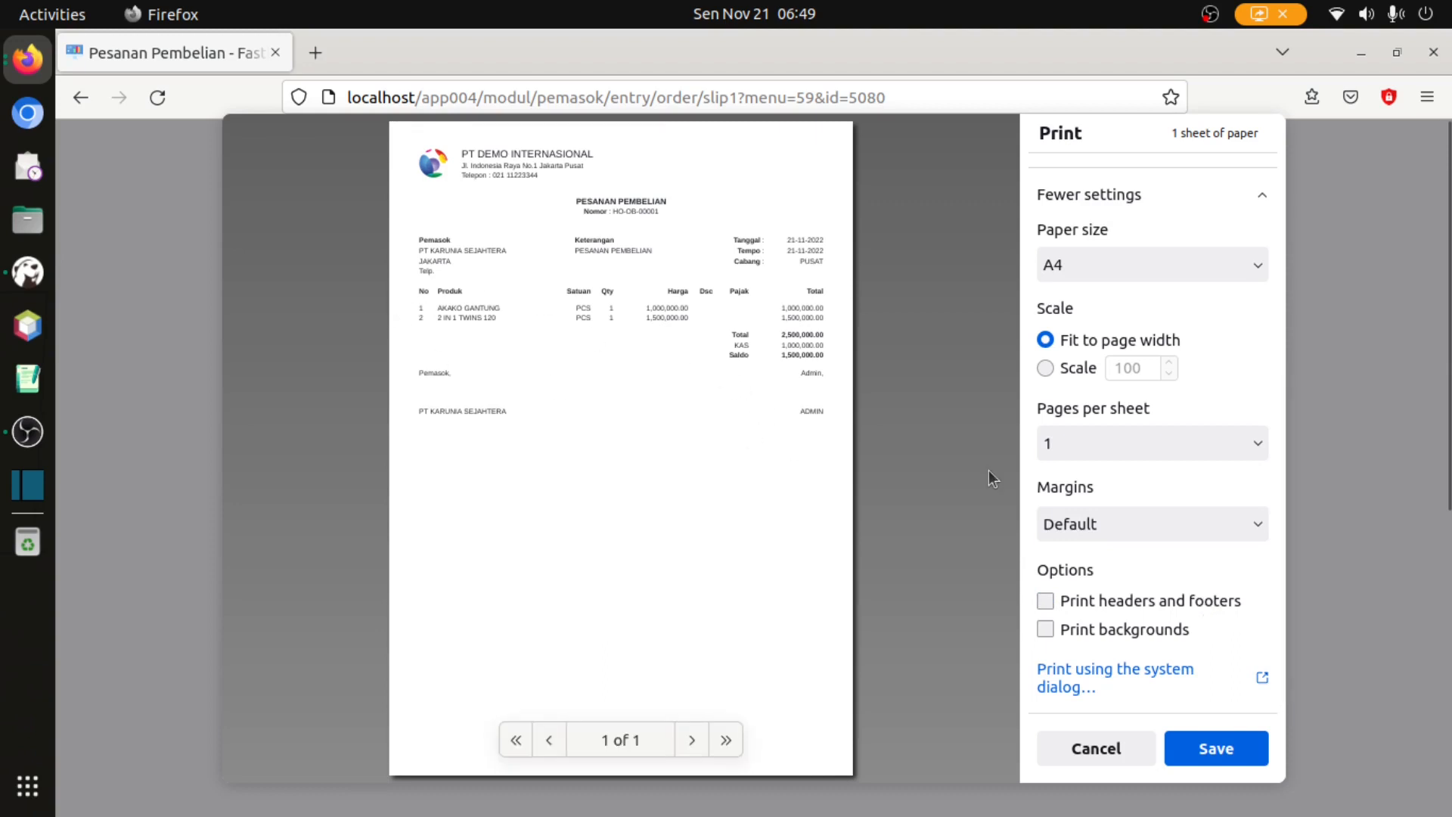
{"action": "scroll", "coordinate": [960, 432], "scroll_direction": "up", "scroll_amount": 5}
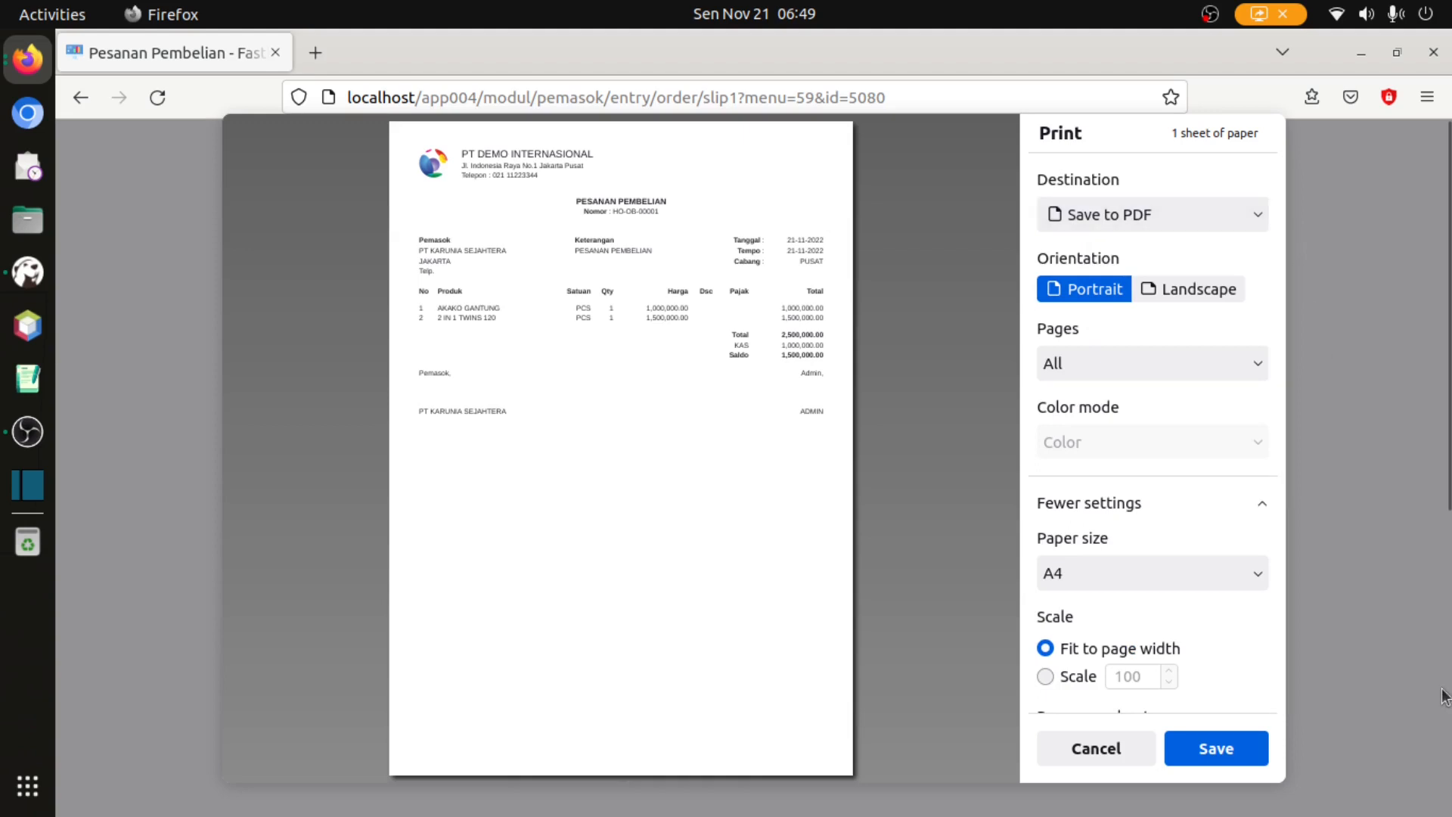
{"action": "left_click", "coordinate": [1097, 748]}
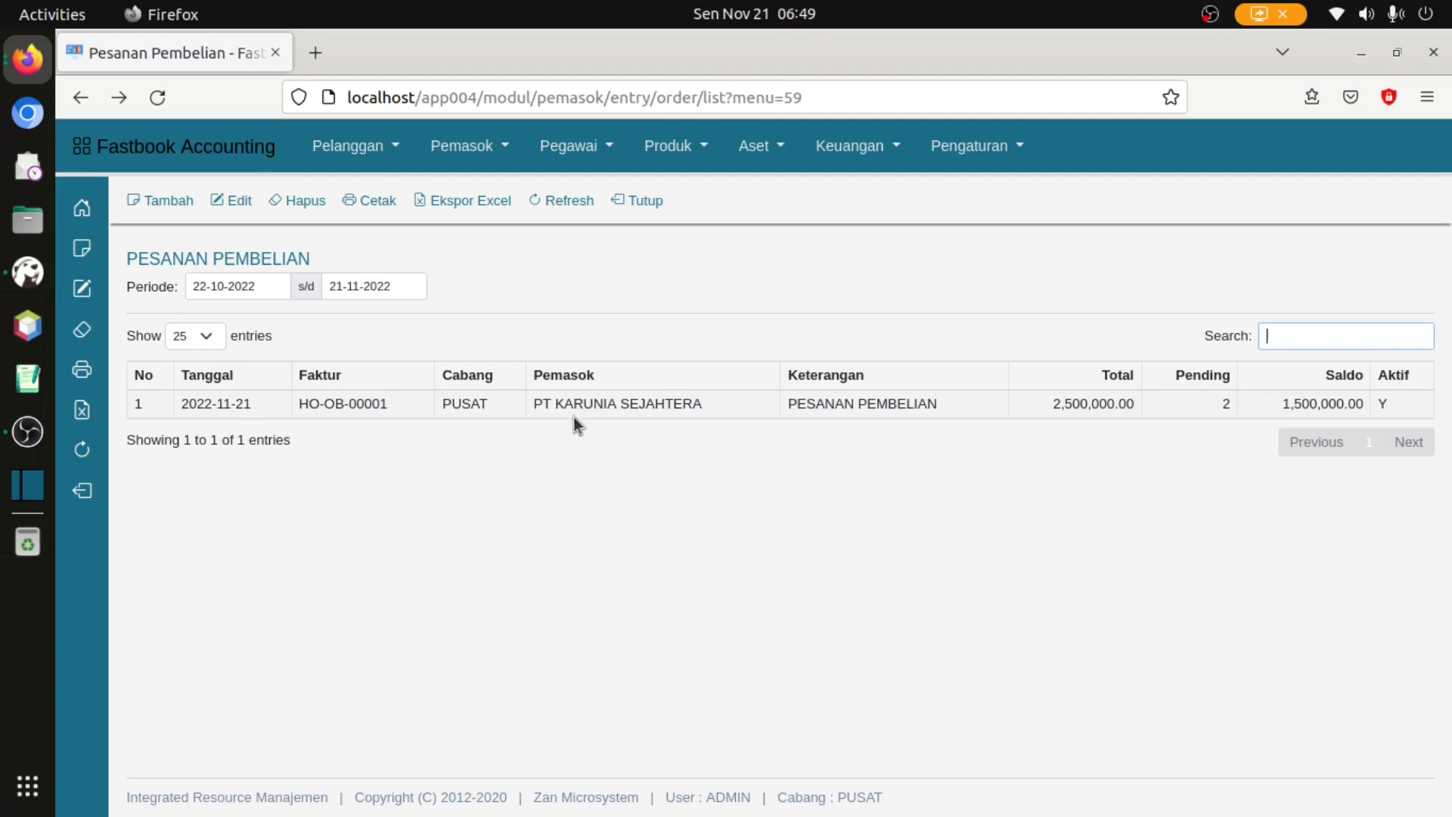
Step: Open the saved PT KARUNIA SEJAHTERA purchase order, review its items and payment, and close it without changes
{"action": "left_click", "coordinate": [520, 410]}
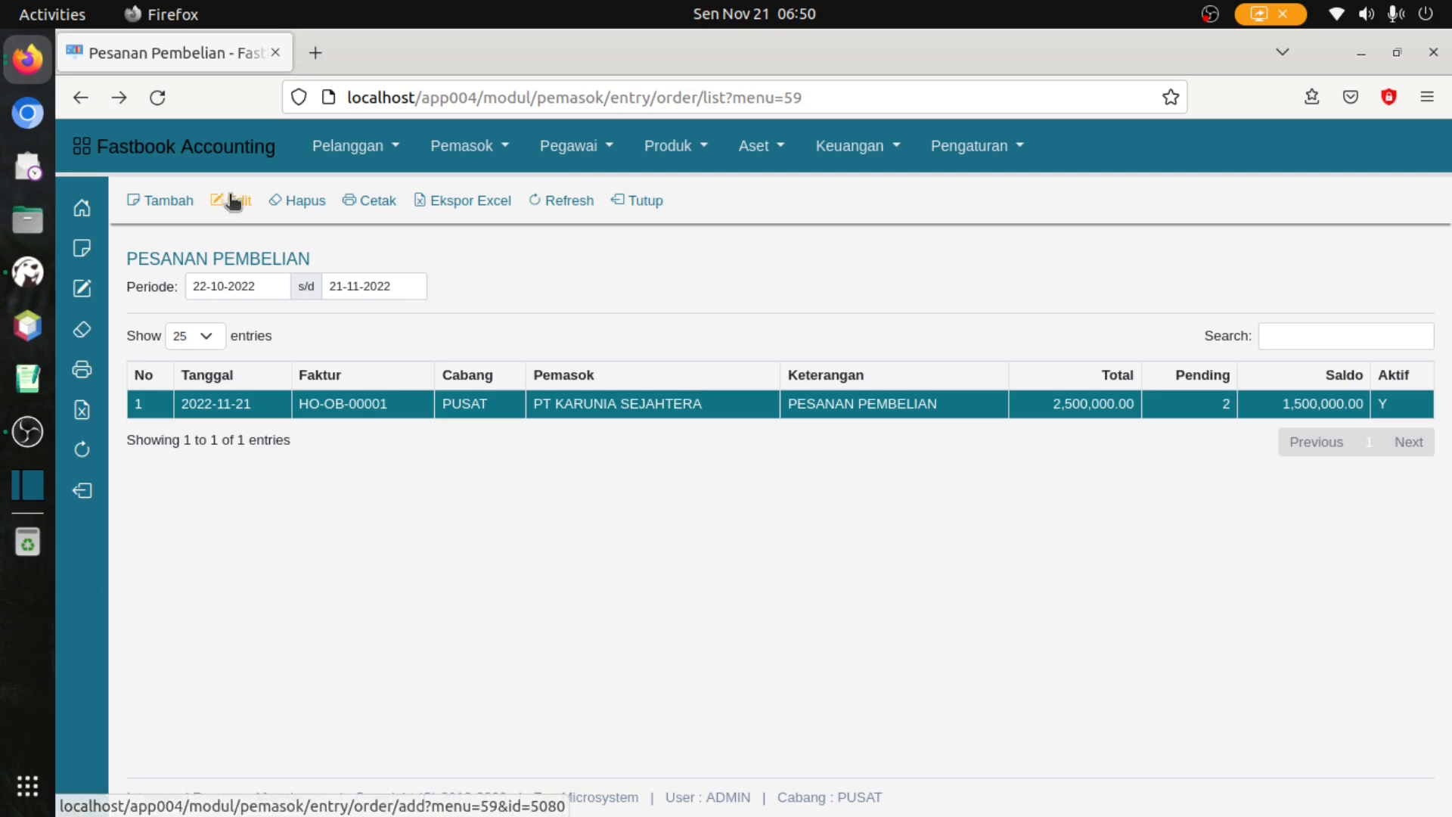
{"action": "double_click", "coordinate": [415, 406]}
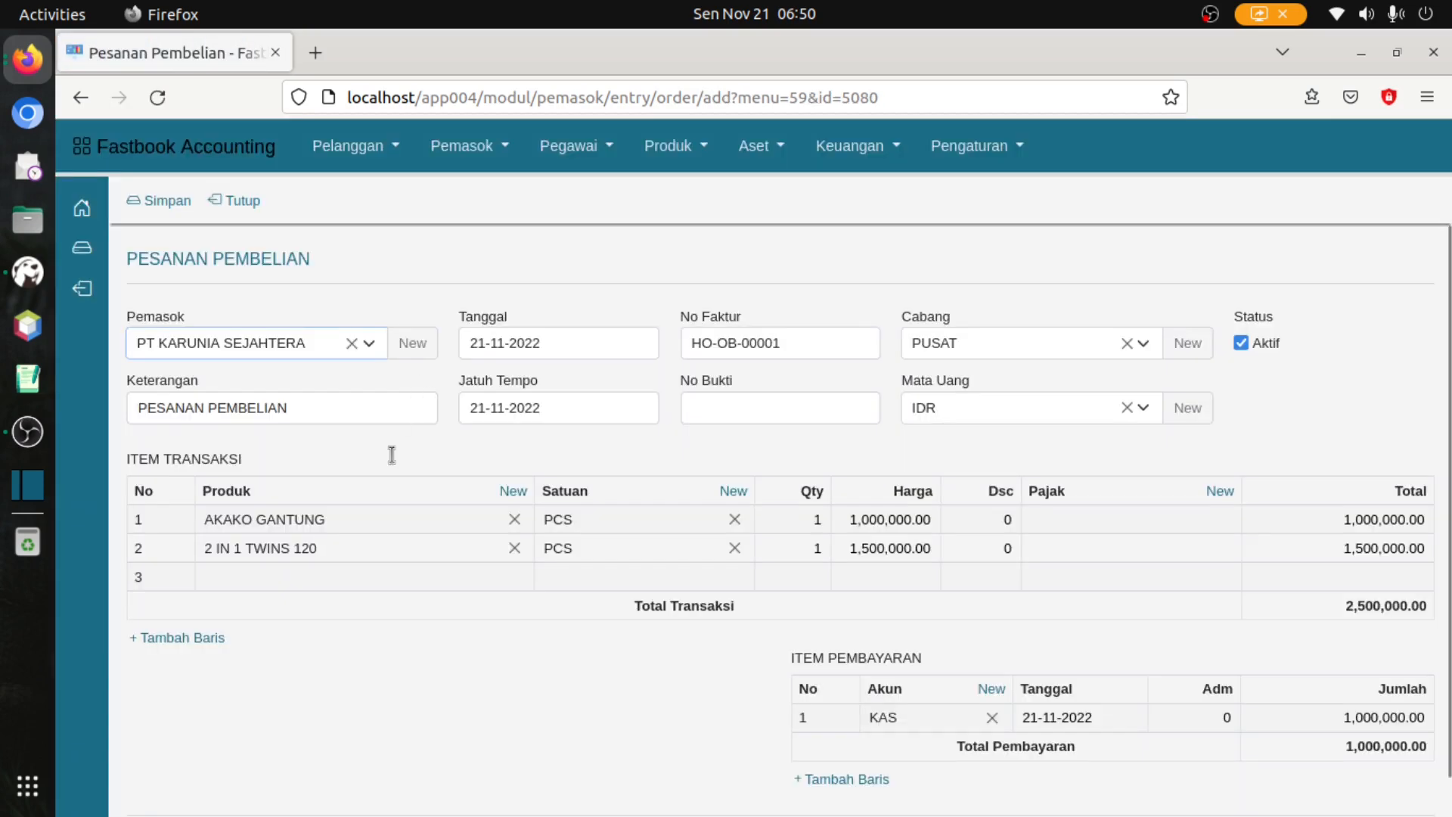
{"action": "scroll", "coordinate": [1164, 503], "scroll_direction": "down", "scroll_amount": 1}
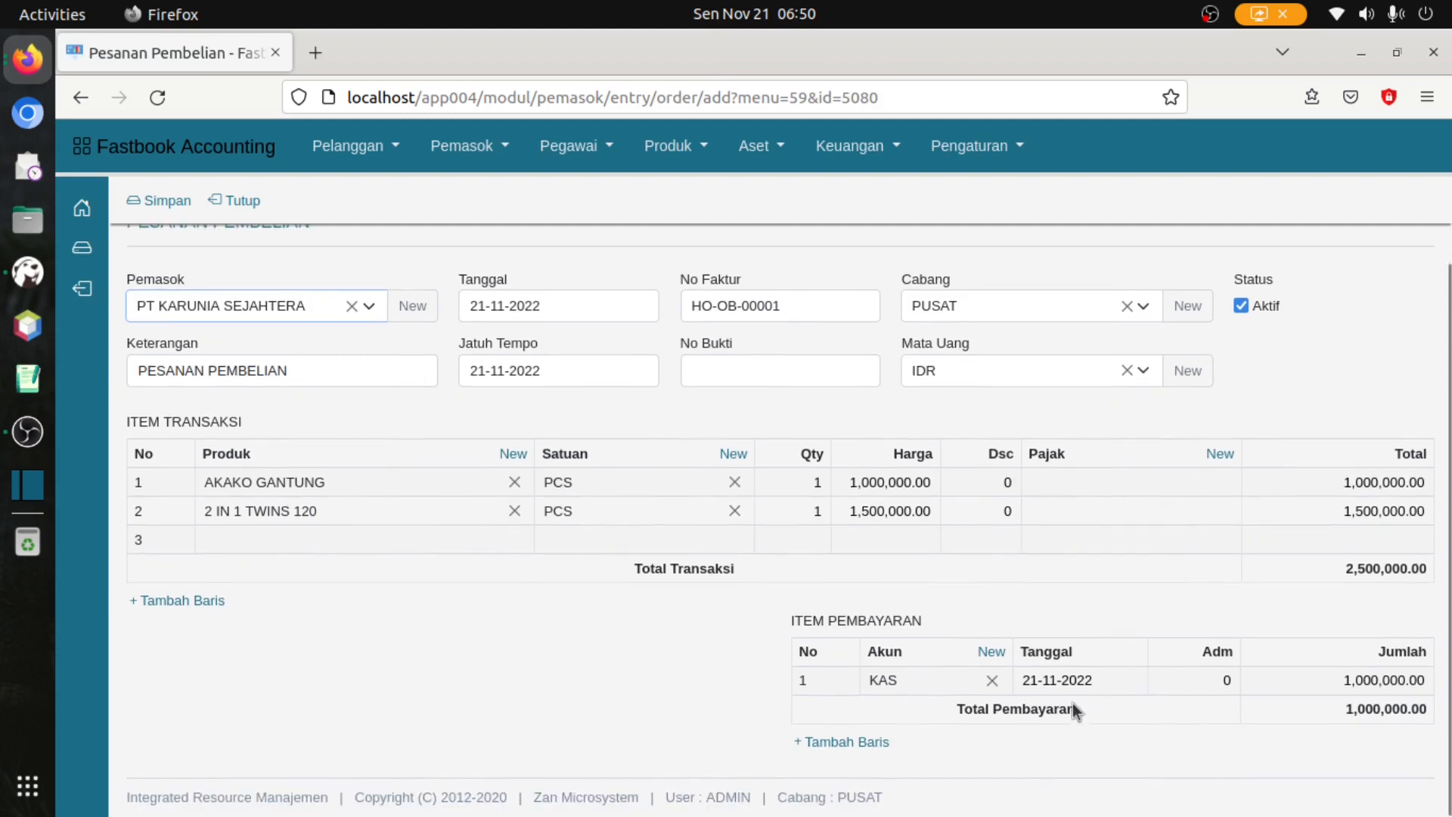
{"action": "scroll", "coordinate": [1109, 745], "scroll_direction": "up", "scroll_amount": 1}
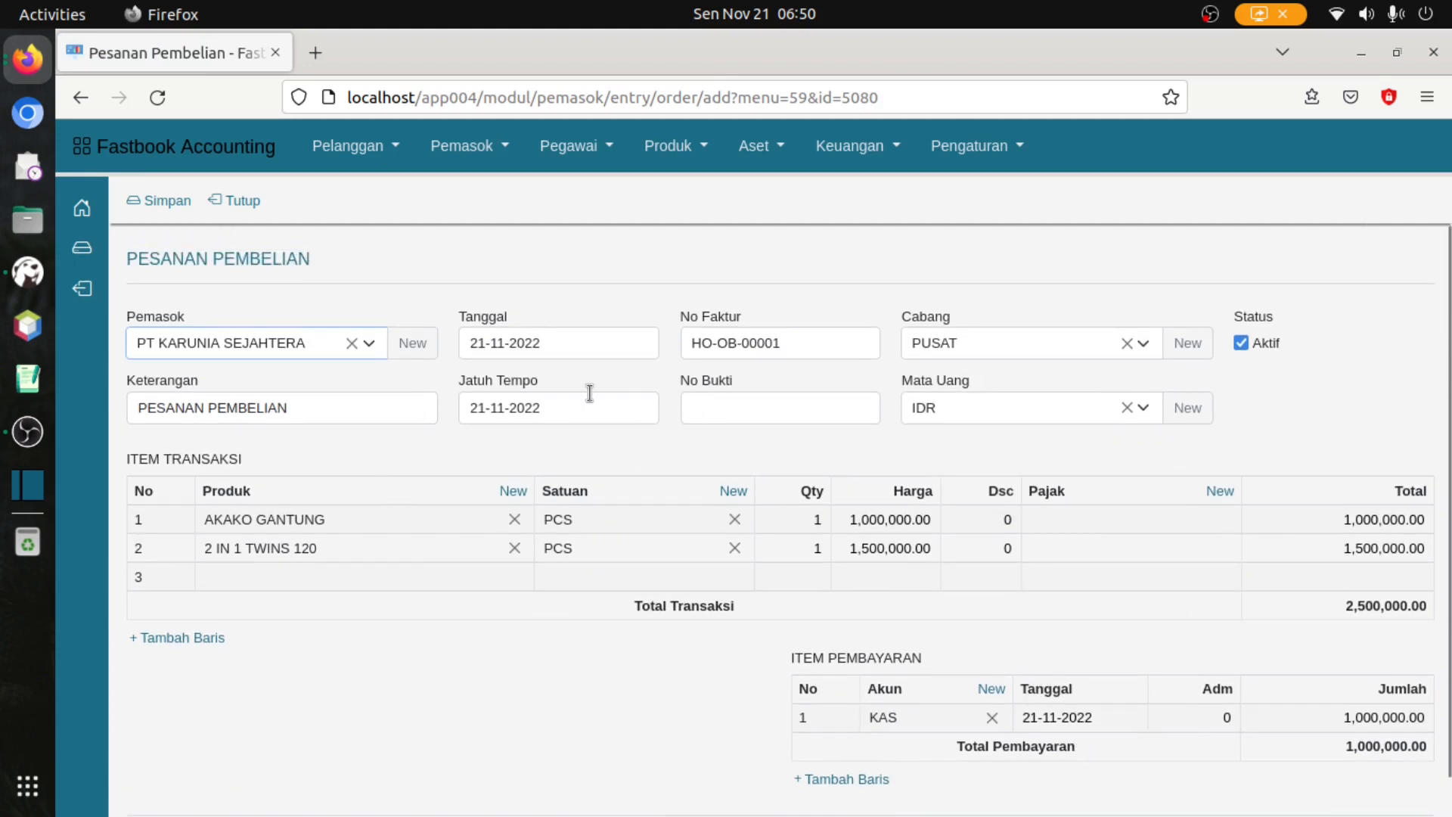
{"action": "left_click", "coordinate": [241, 206]}
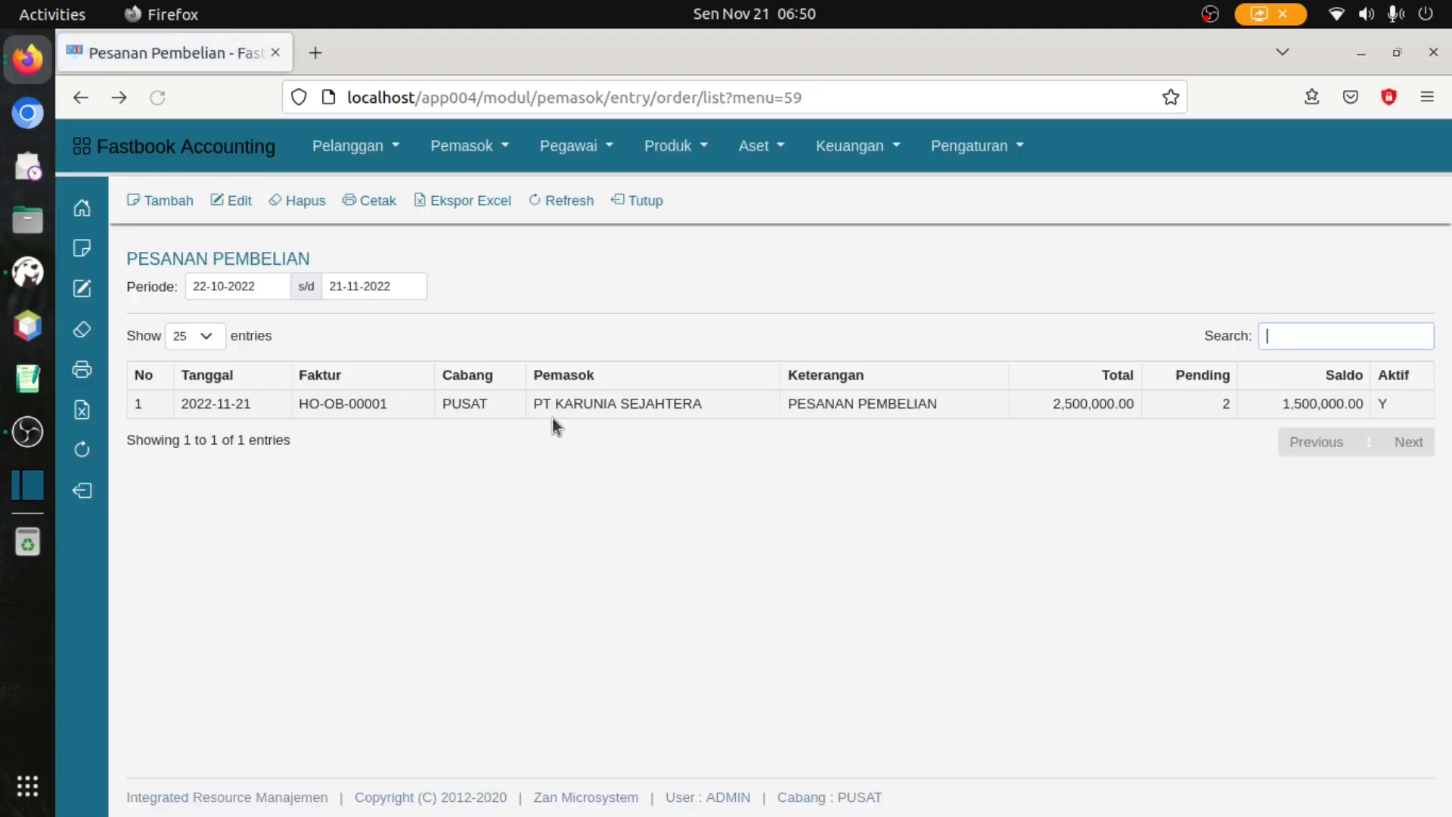
{"action": "left_click", "coordinate": [551, 405]}
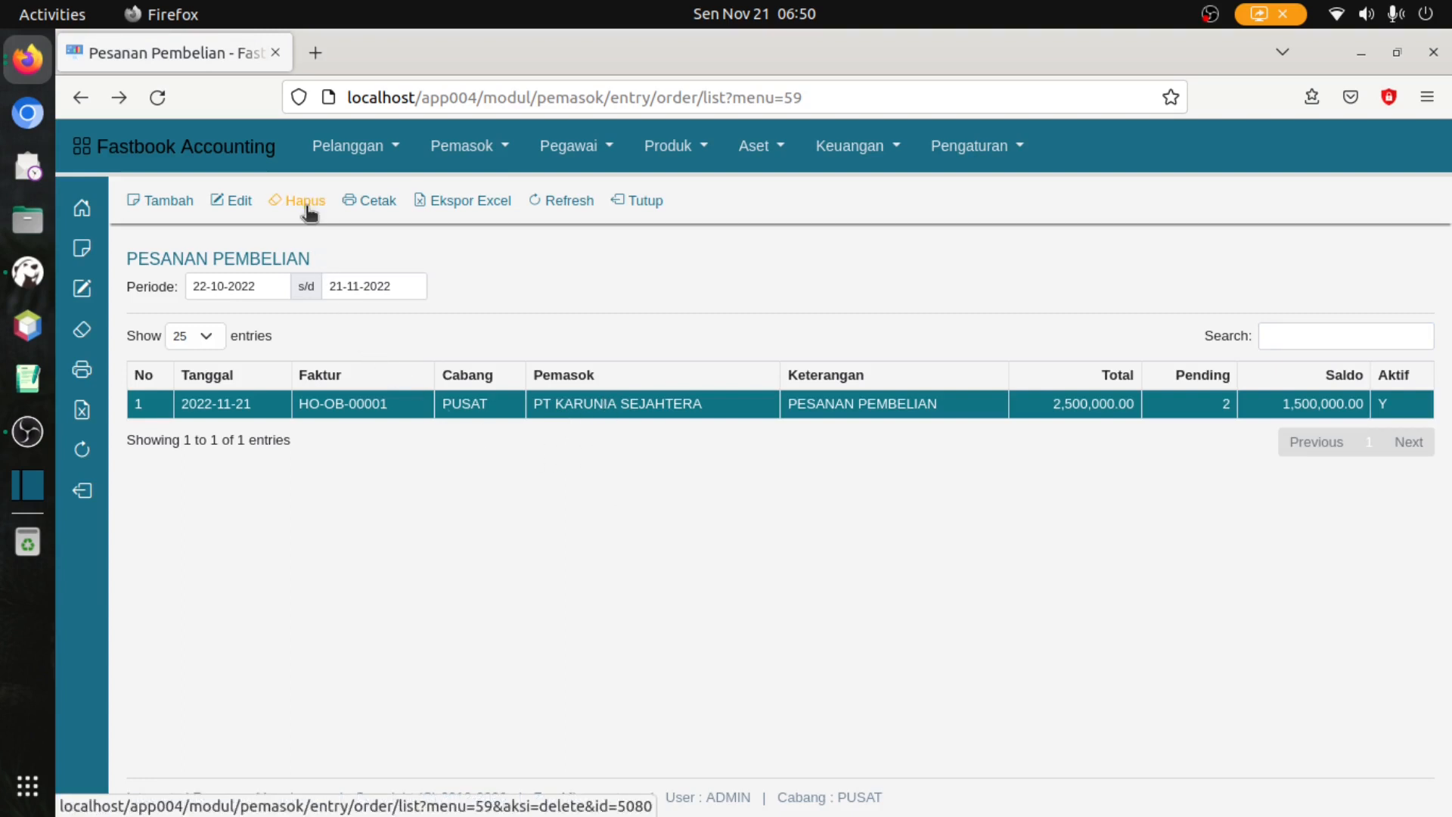
{"action": "left_click", "coordinate": [306, 201]}
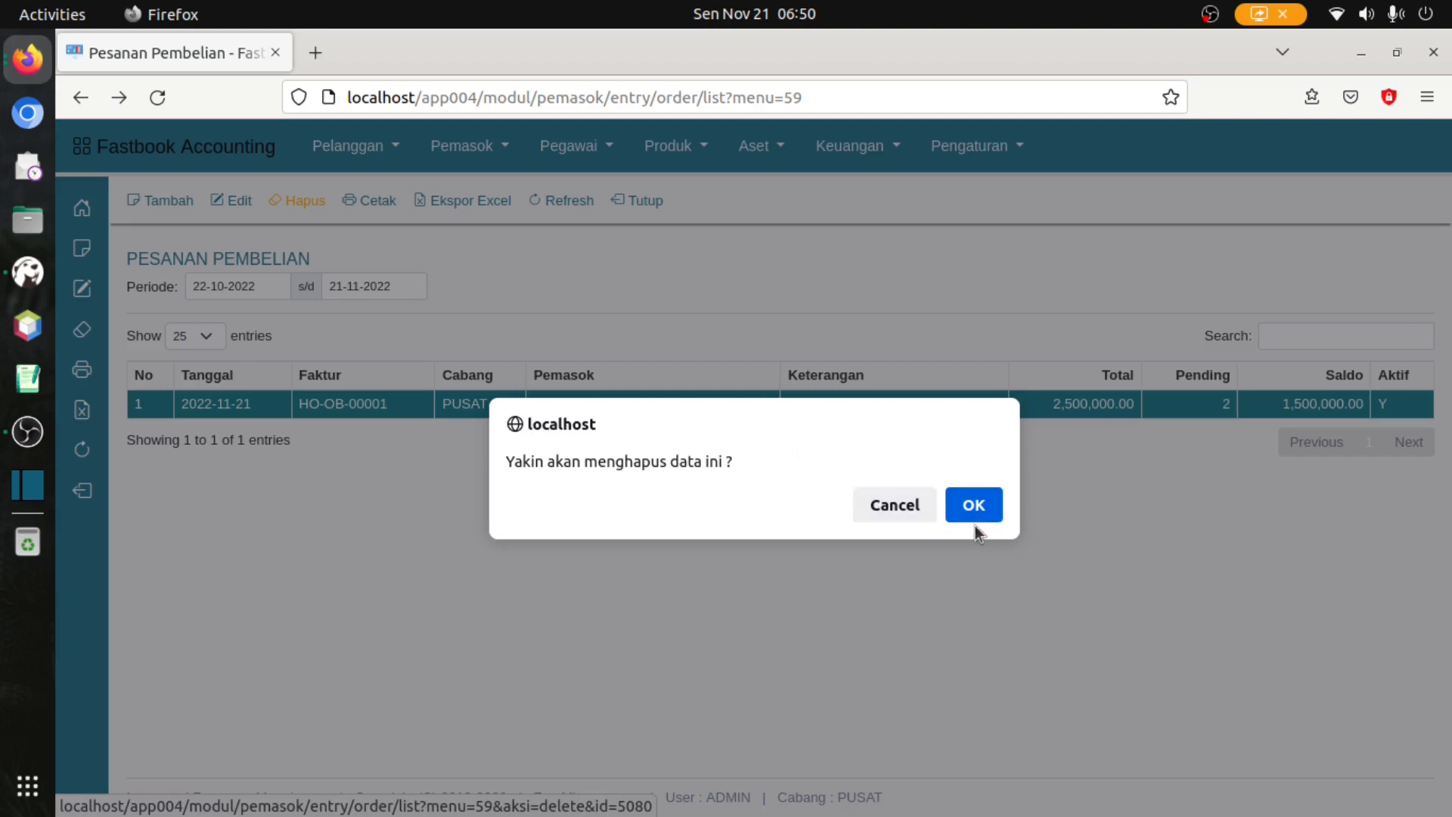
{"action": "left_click", "coordinate": [912, 507]}
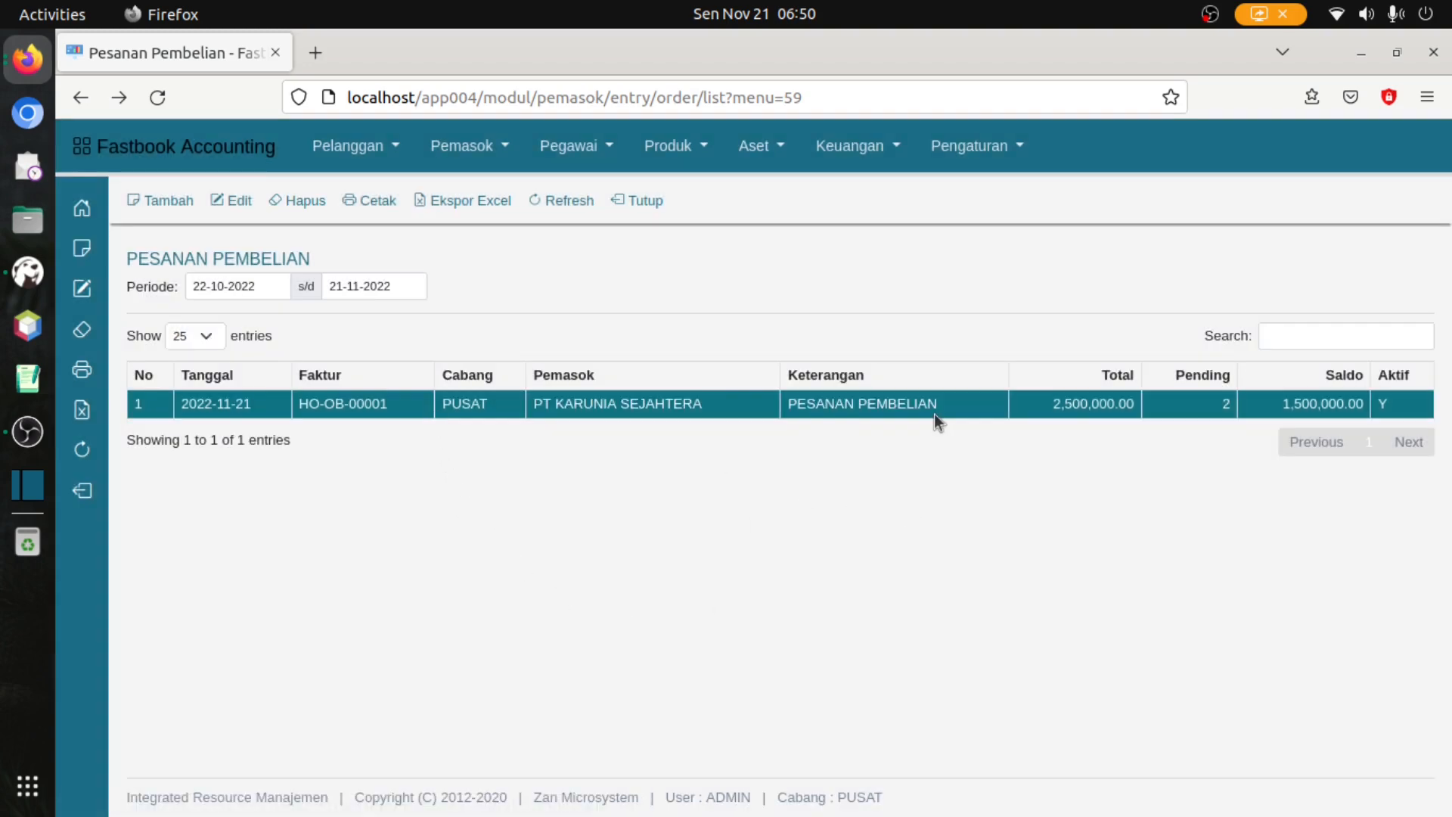
Step: Preview the print slip of the PT KARUNIA SEJAHTERA purchase order from the list and close it without printing
{"action": "left_click", "coordinate": [378, 201]}
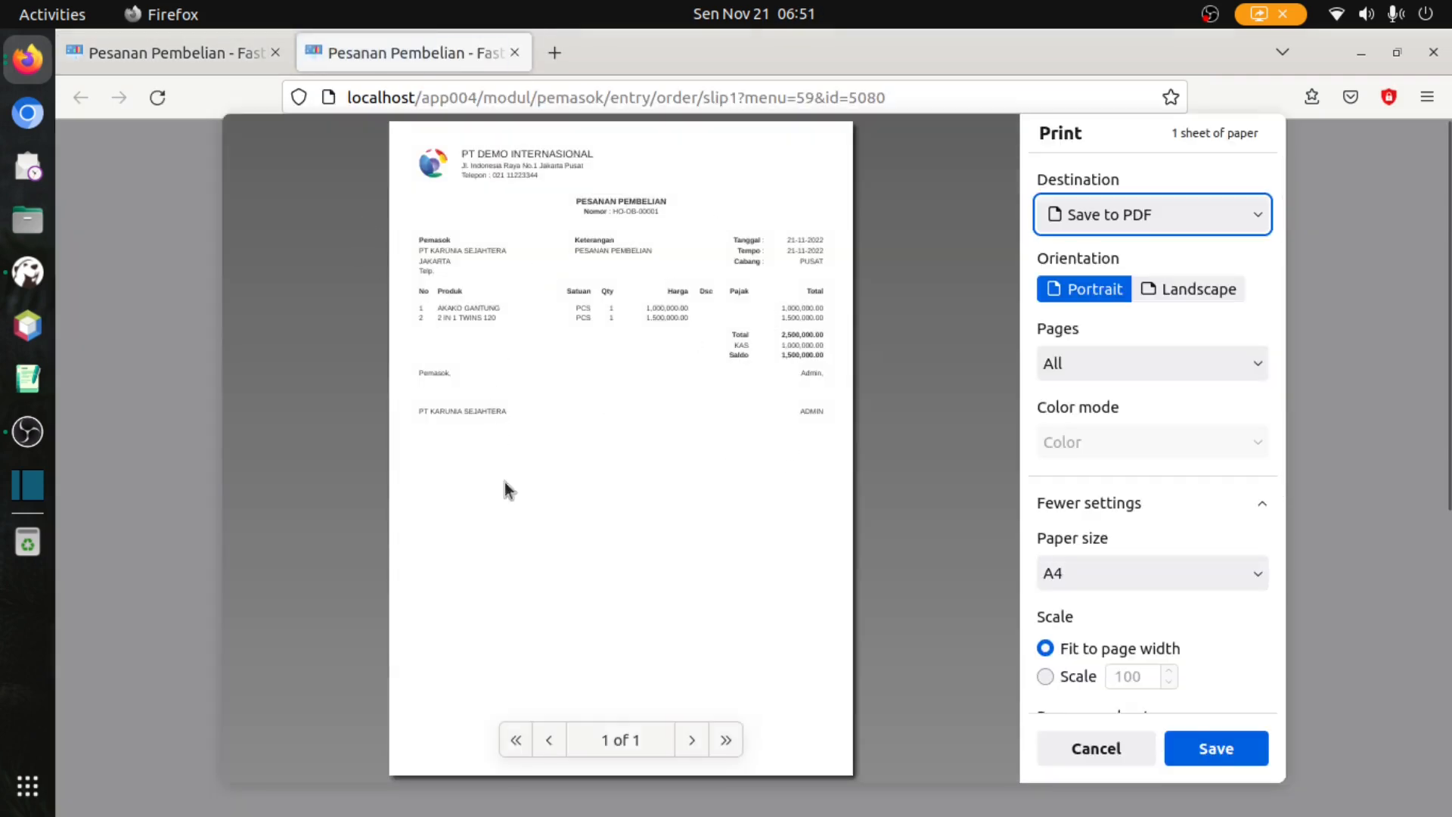
{"action": "left_click", "coordinate": [1124, 744]}
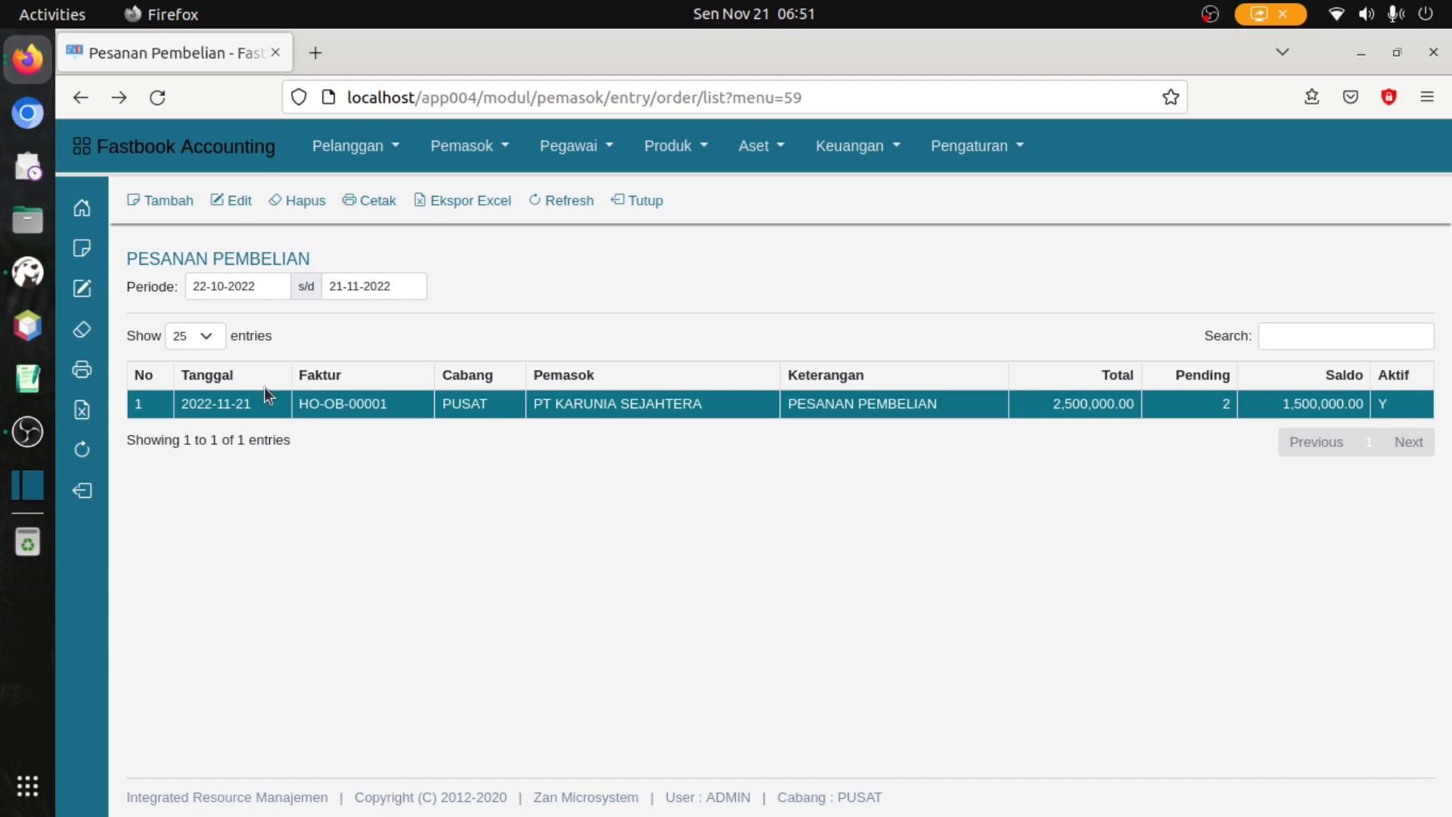
Step: Export the purchase order list as Exported_Table.csv to the Downloads folder
{"action": "left_click", "coordinate": [483, 205]}
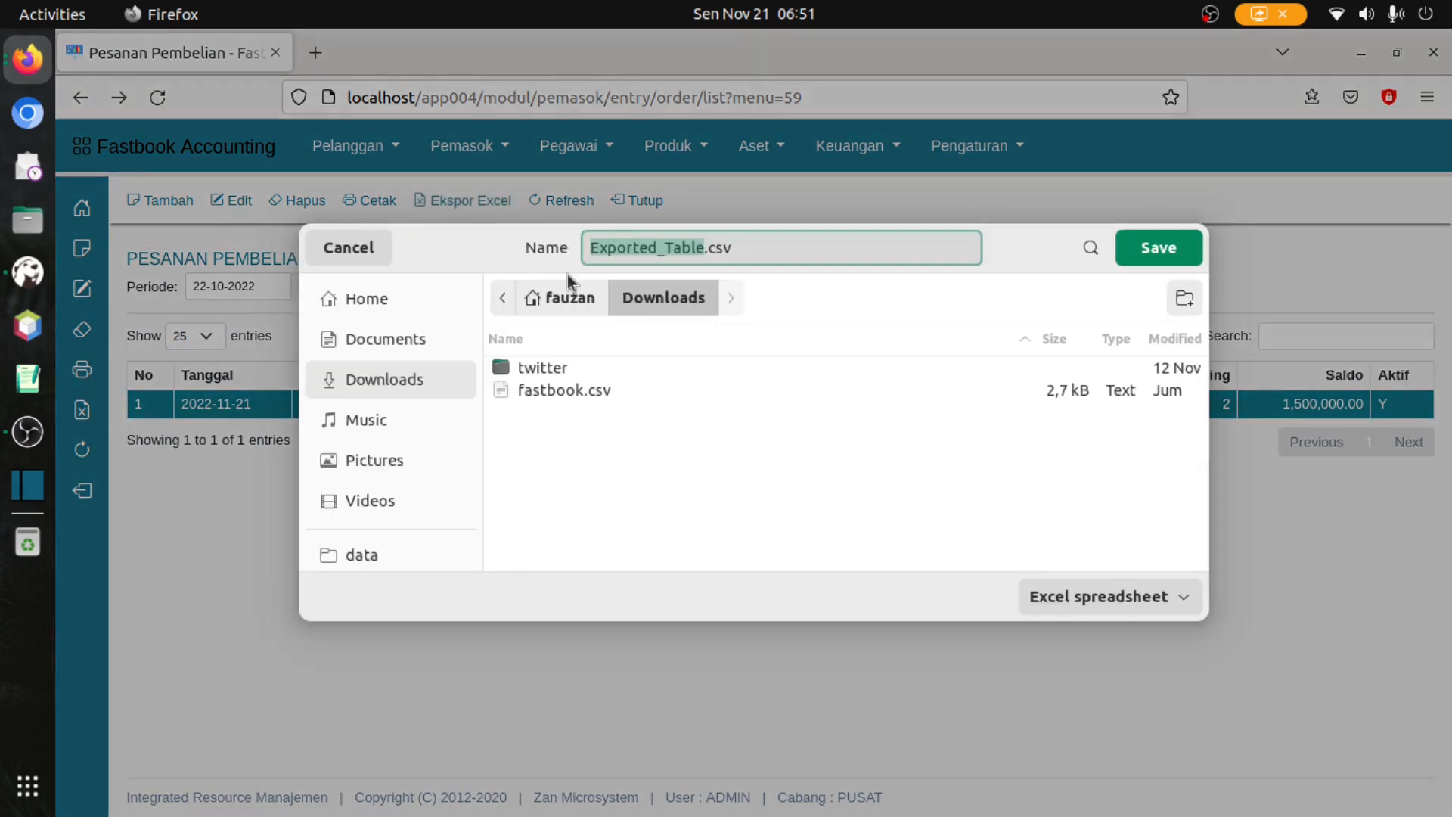
{"action": "left_click", "coordinate": [1159, 247]}
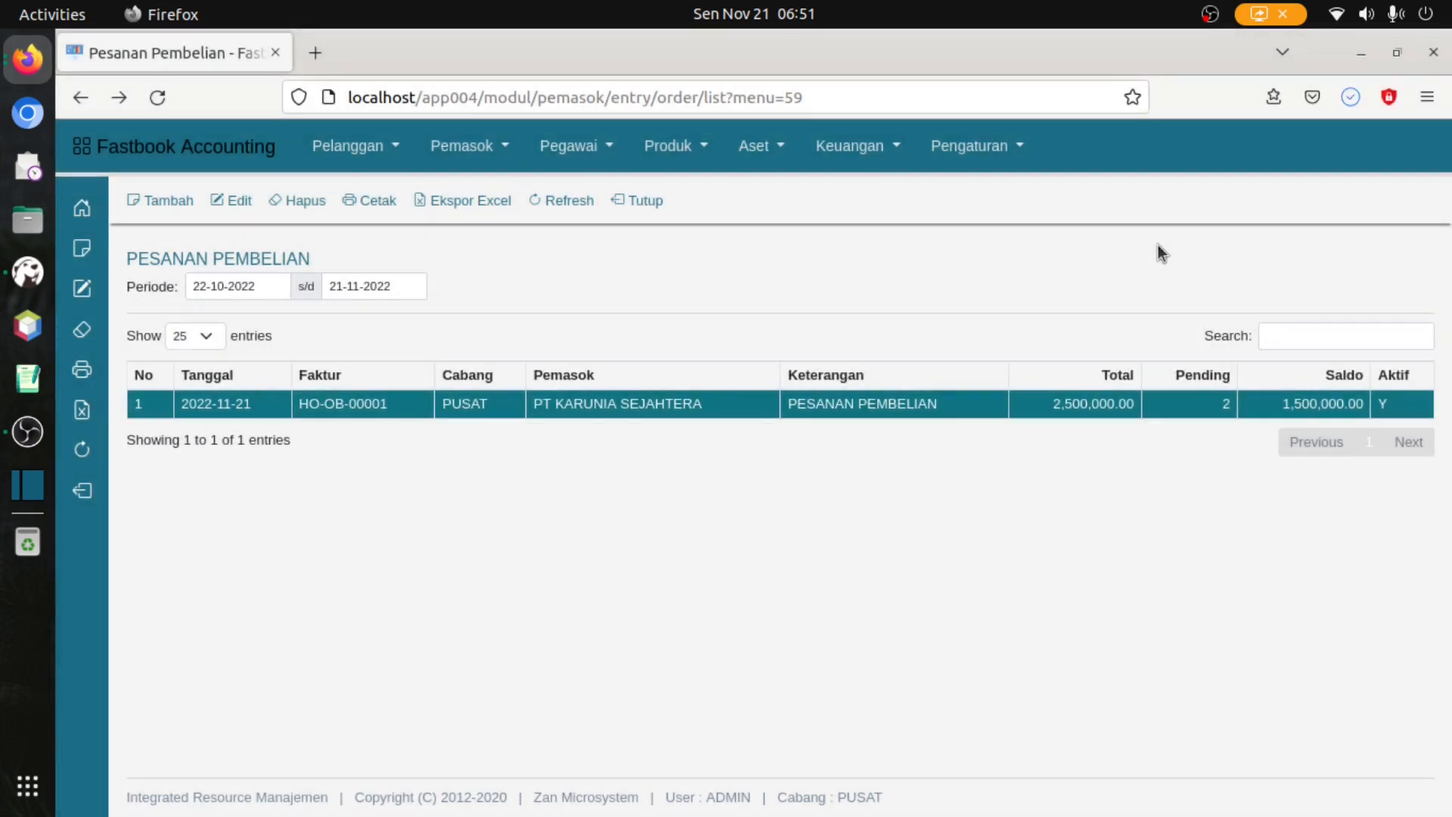
Step: Open Exported_Table.csv from Downloads in LibreOffice Calc with the default import settings, check the exported row, and close the spreadsheet and file manager
{"action": "left_click", "coordinate": [27, 220]}
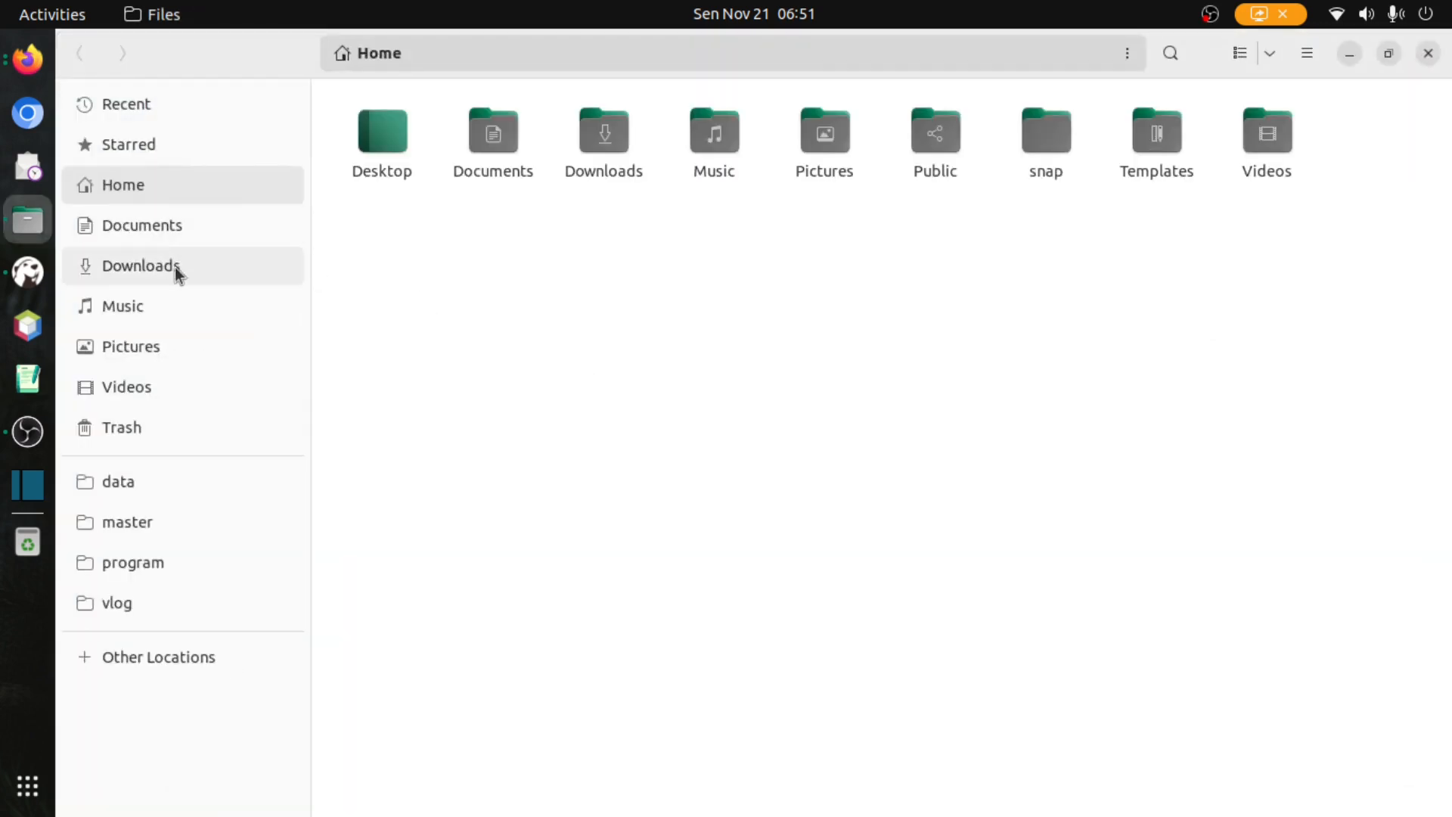
{"action": "left_click", "coordinate": [178, 269]}
{"action": "left_click", "coordinate": [503, 170]}
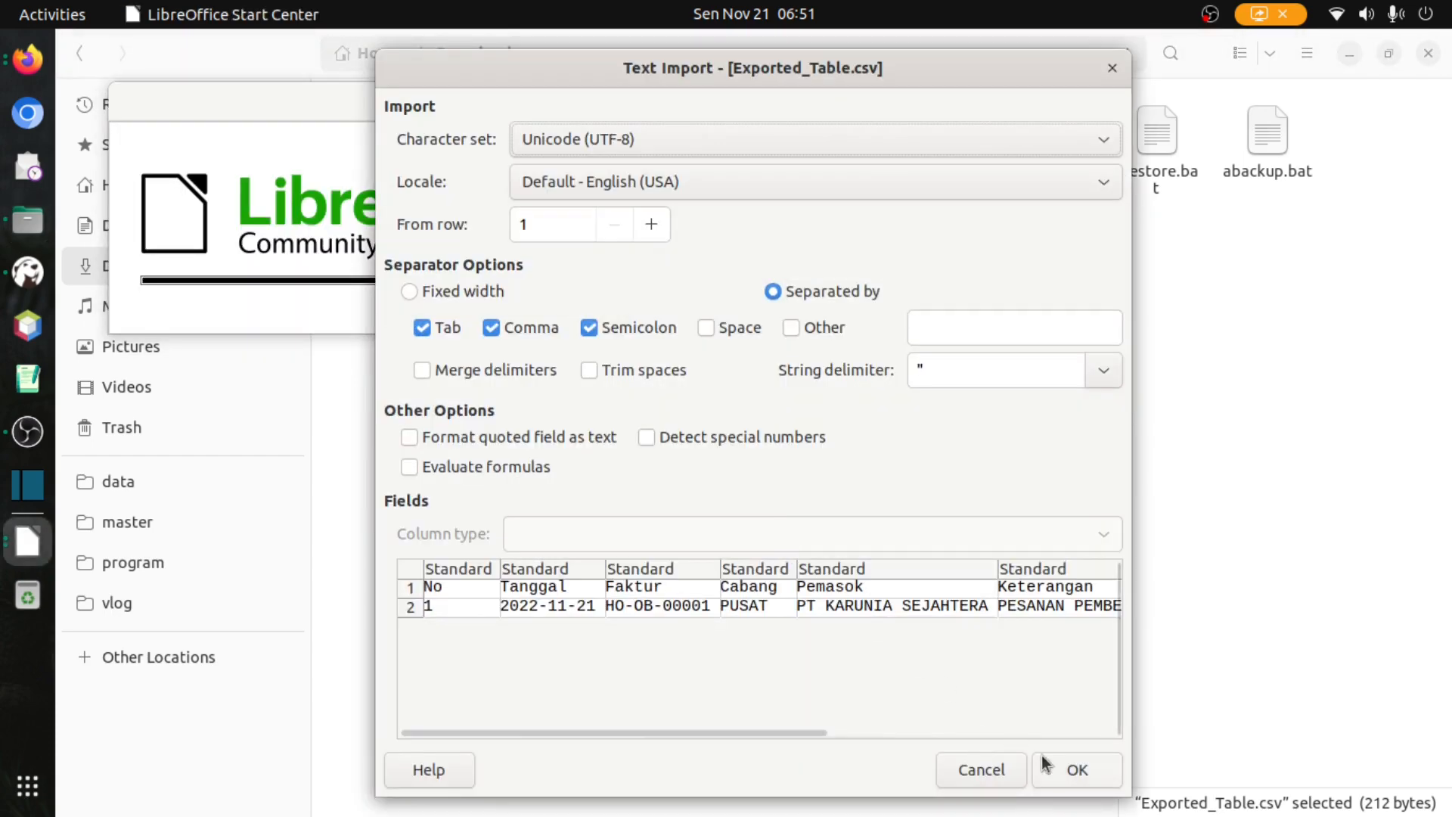
{"action": "left_click", "coordinate": [1086, 770]}
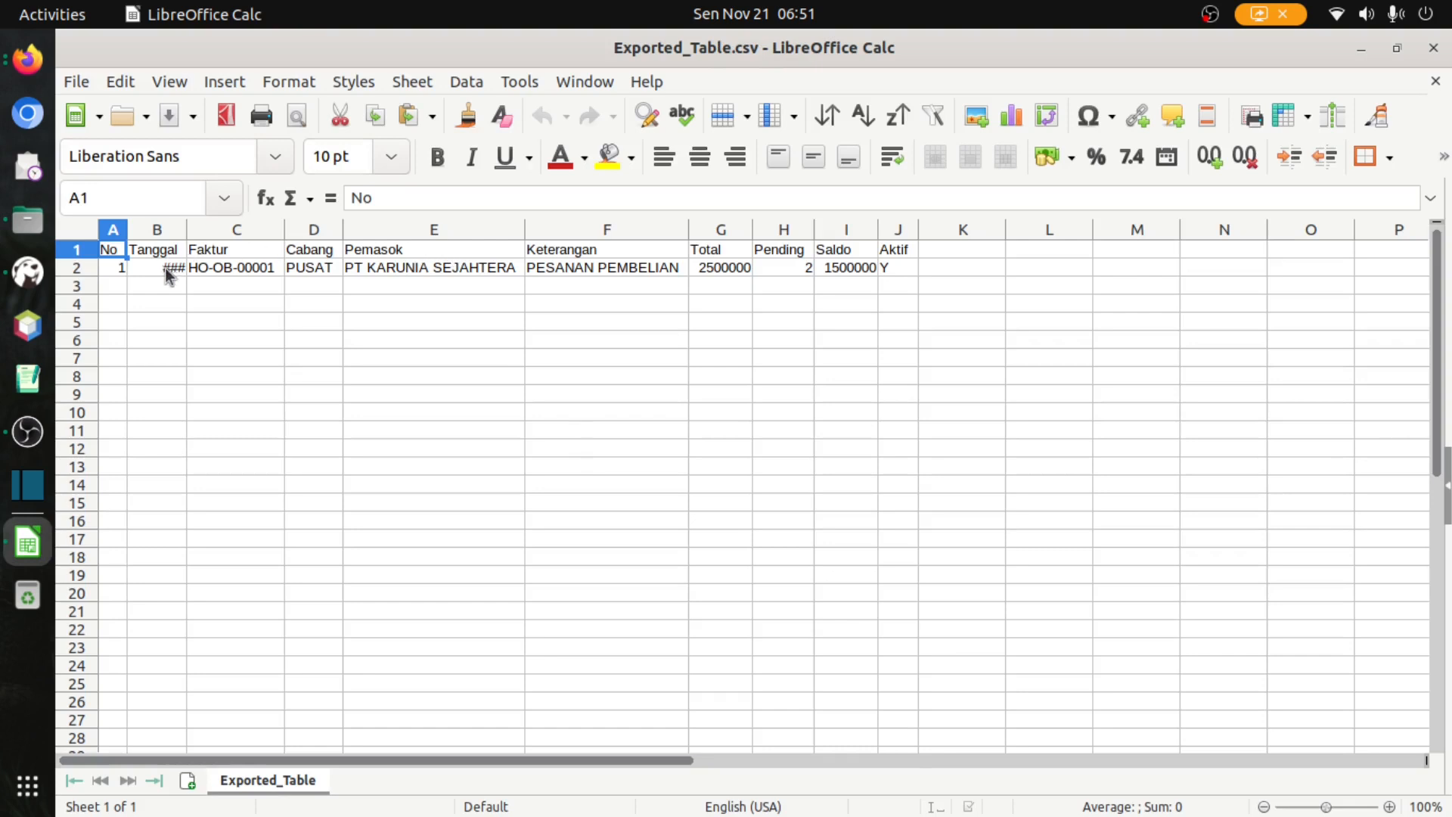
{"action": "left_click", "coordinate": [165, 268]}
{"action": "left_click", "coordinate": [868, 273]}
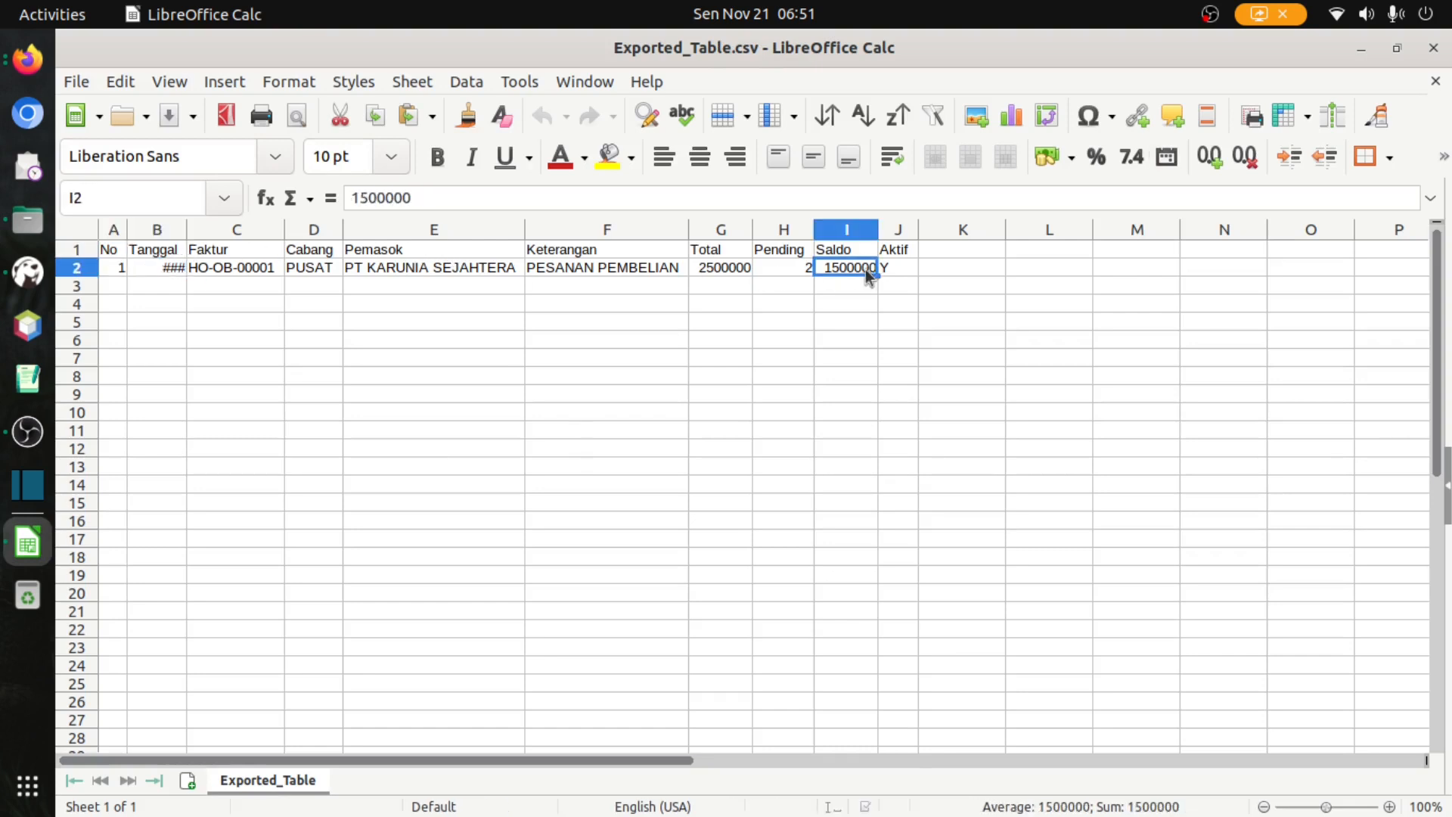
{"action": "left_click", "coordinate": [1433, 50]}
{"action": "left_click", "coordinate": [1430, 53]}
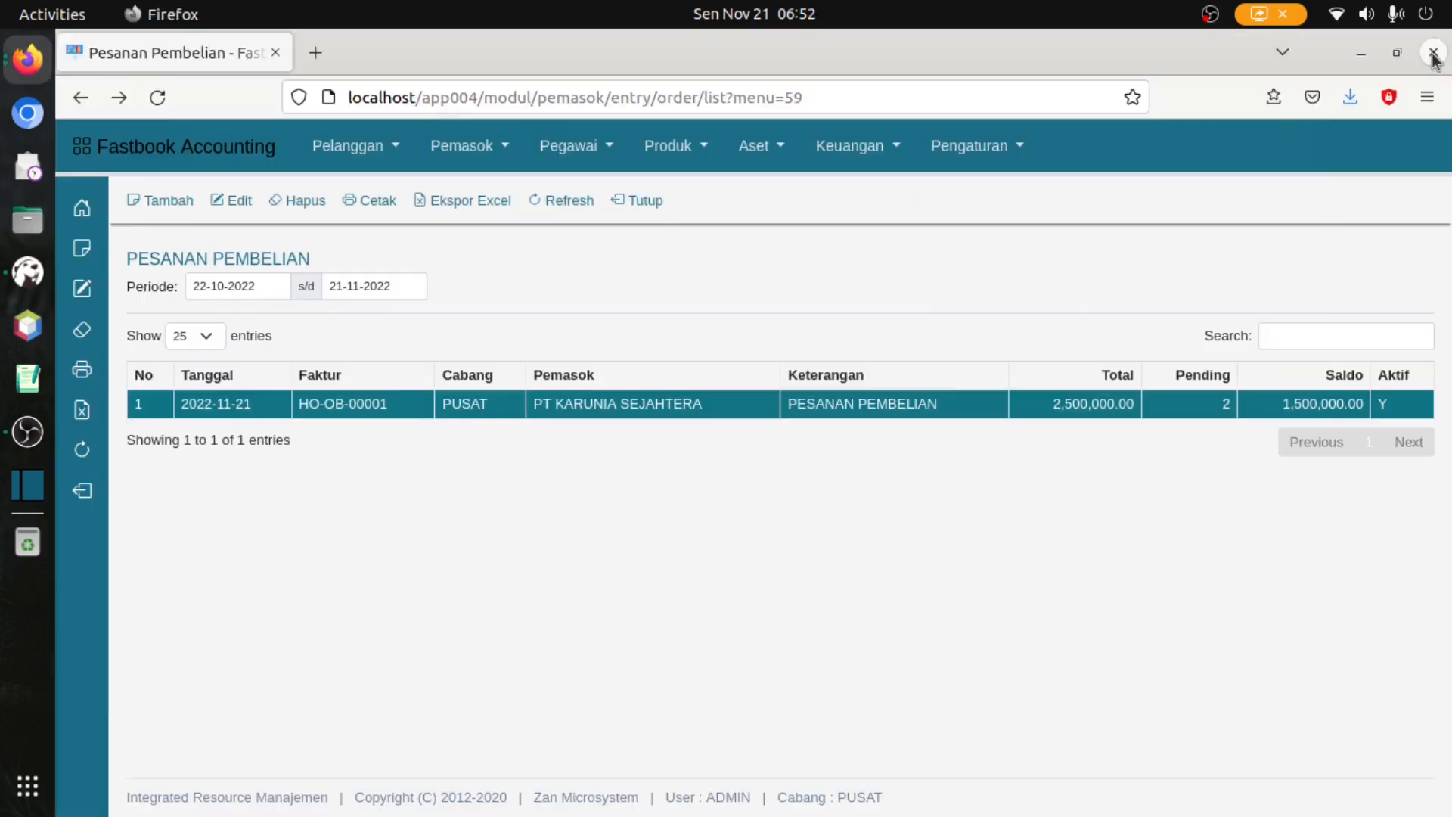